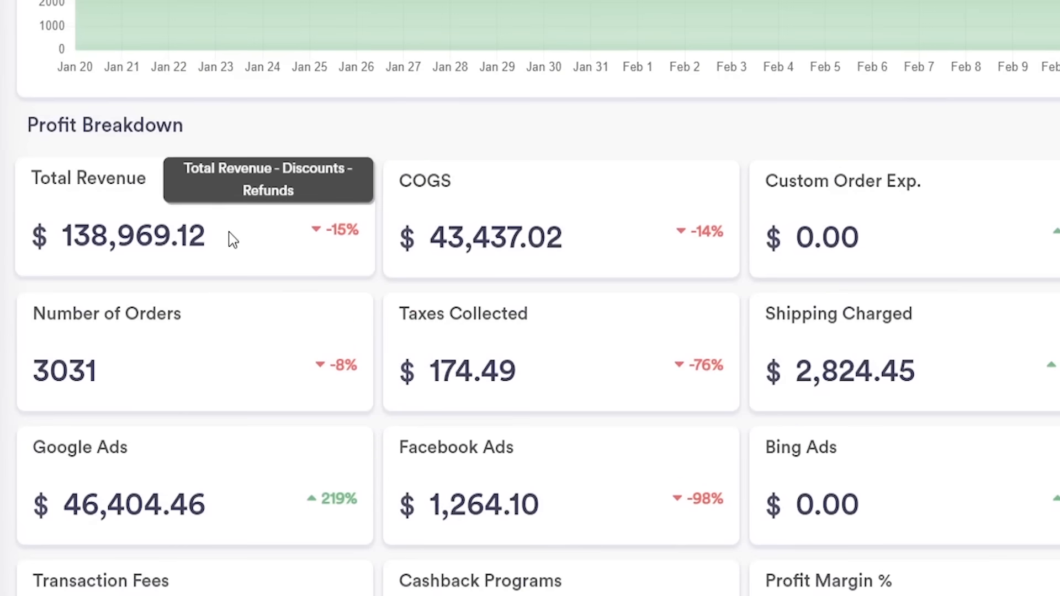
left_click_drag(340, 265, 229, 271)
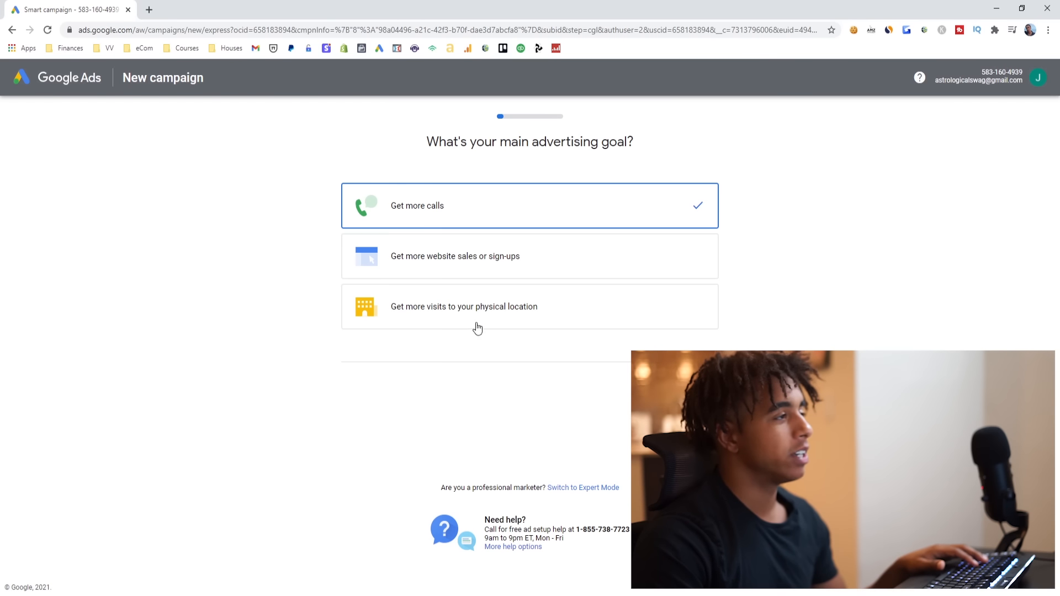
- Switch the Google Ads signup to Expert Mode, create the account without a campaign and enter the new account
left_click(591, 488)
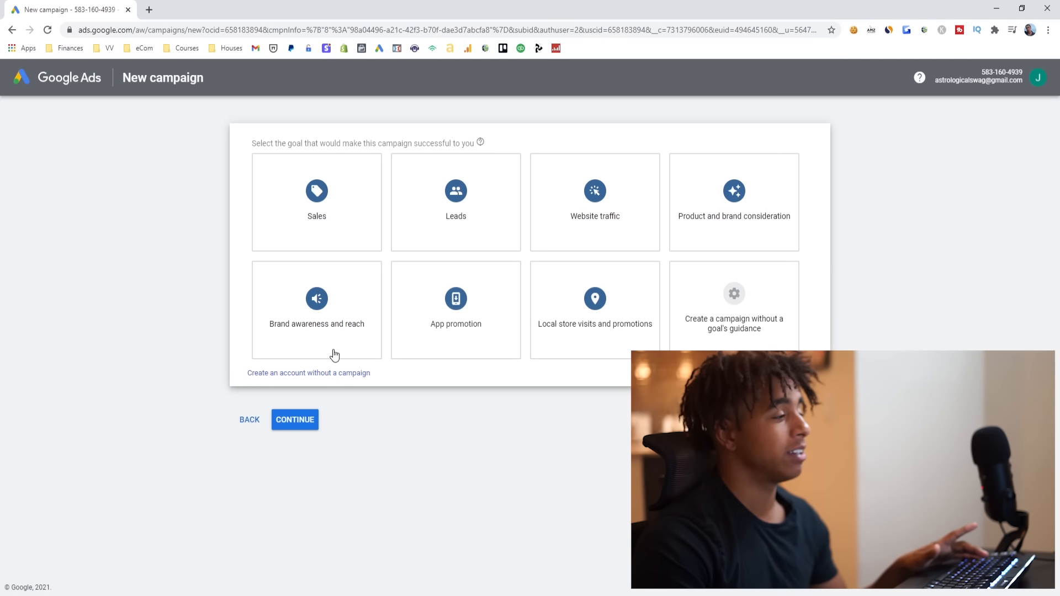
left_click(338, 374)
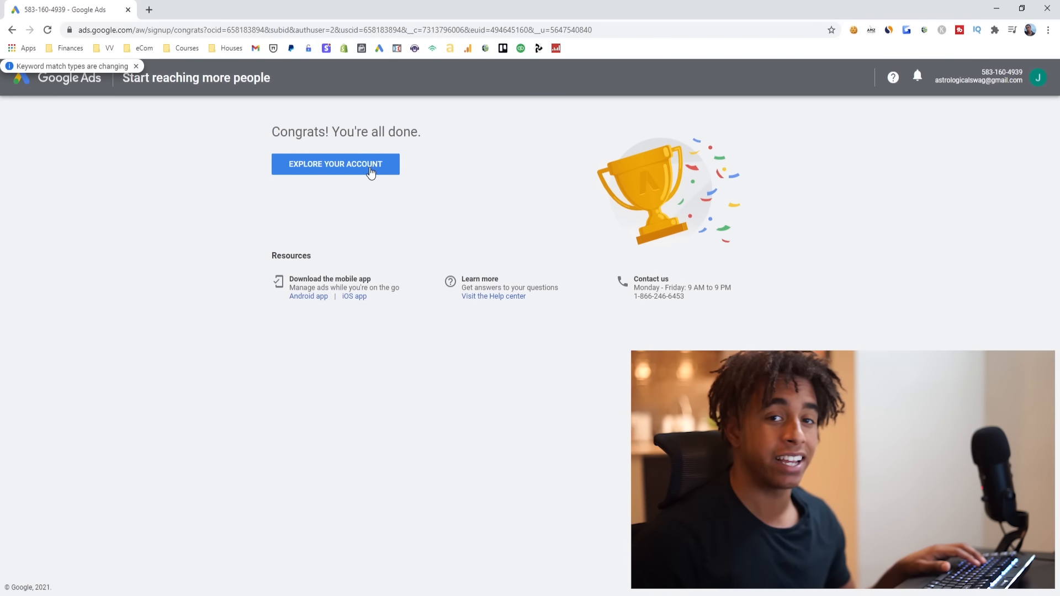
left_click(370, 173)
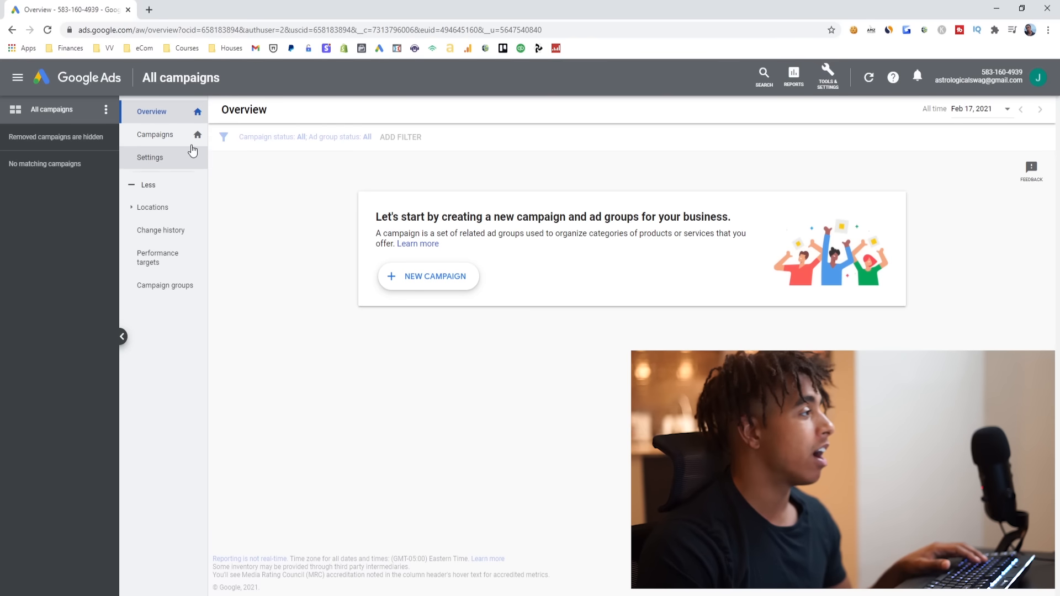
- Open the Campaigns page and make it the account's home page
left_click(172, 138)
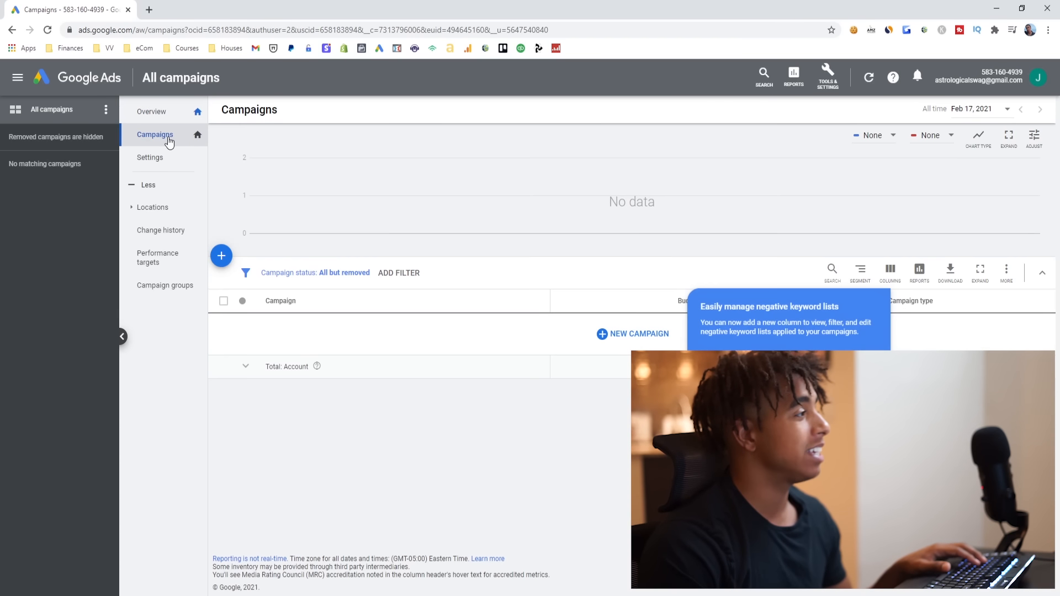
left_click(197, 137)
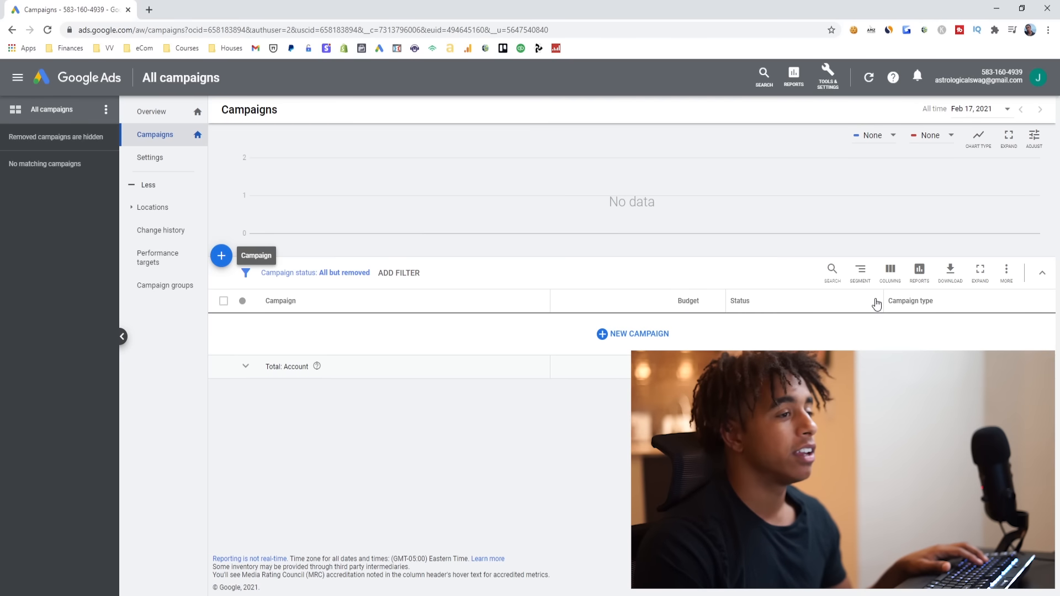
- Add the Attribution columns Conversions, Cost / conv. and Conv. value (current model) to the campaigns table's column selection
left_click(891, 273)
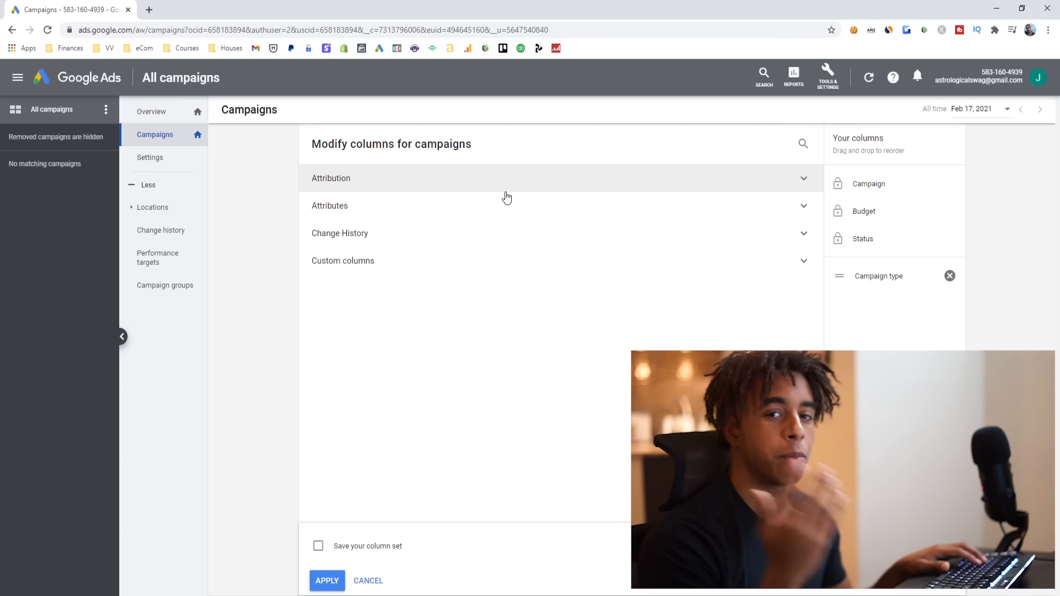
left_click(399, 187)
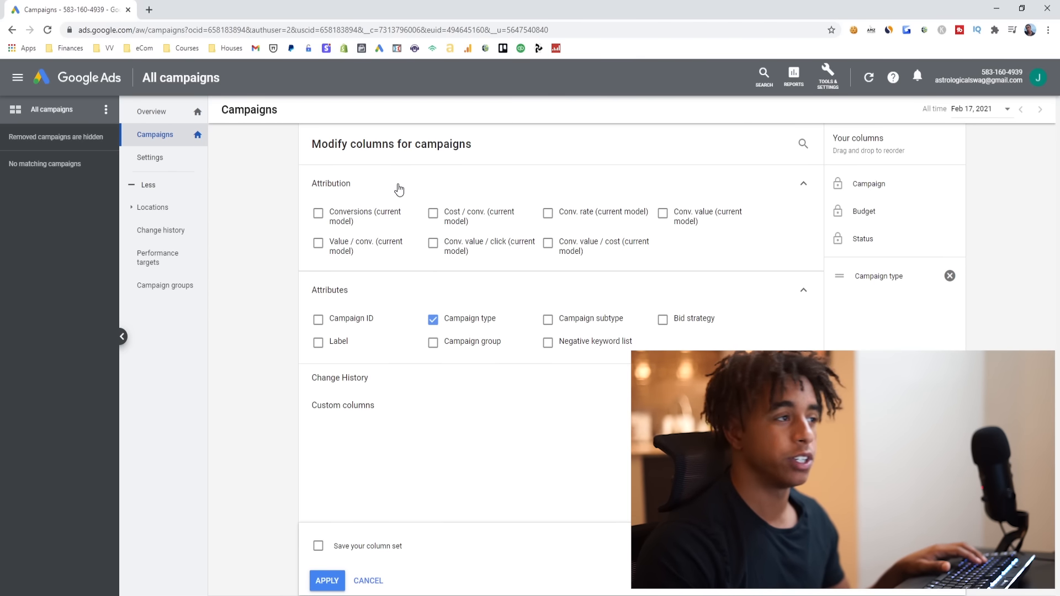
left_click(407, 188)
left_click(407, 215)
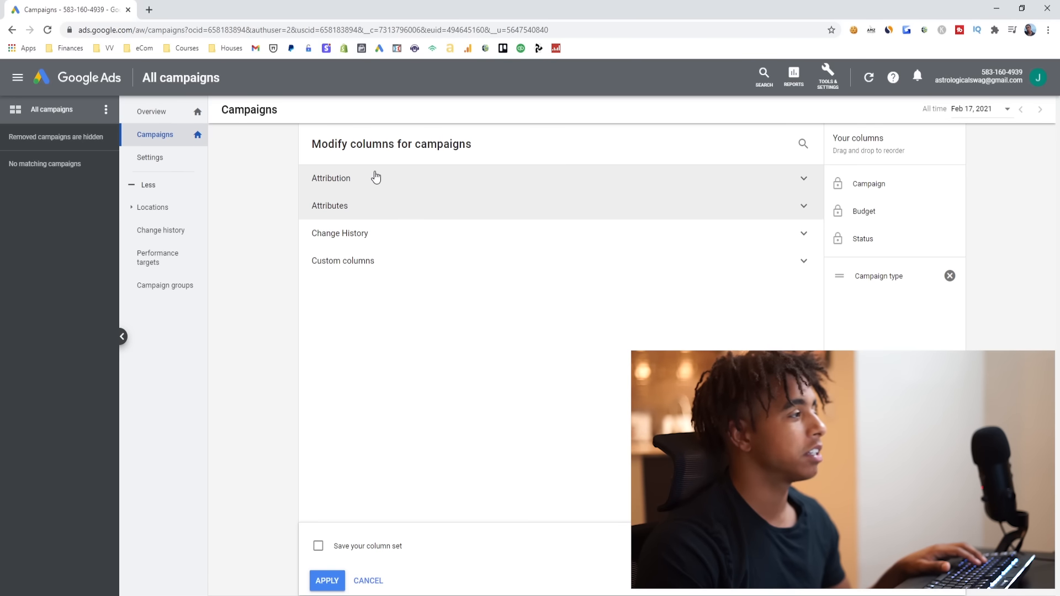
left_click(401, 179)
mouse_move(318, 215)
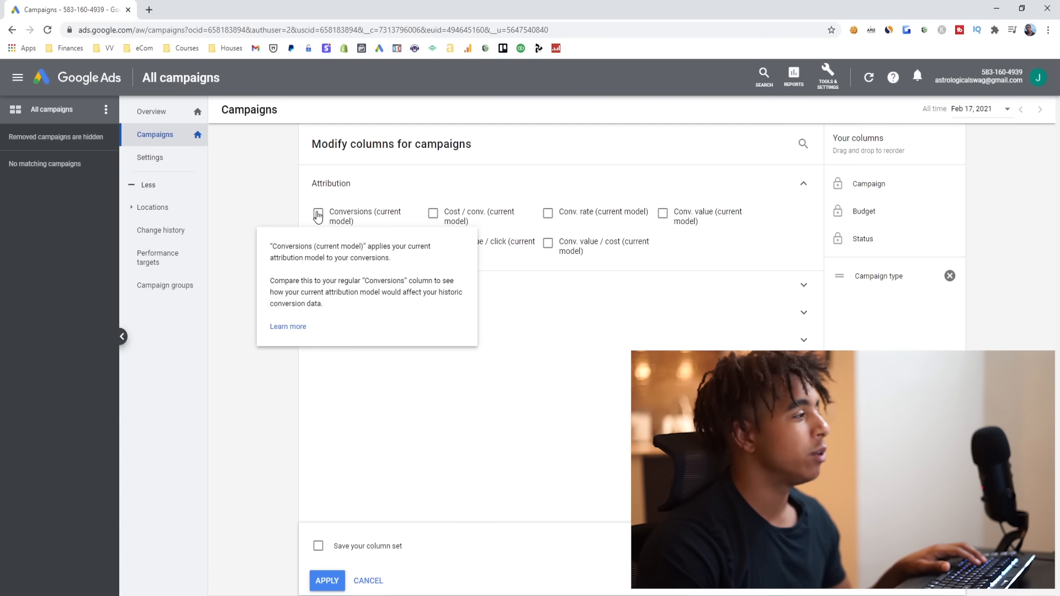
left_click(434, 214)
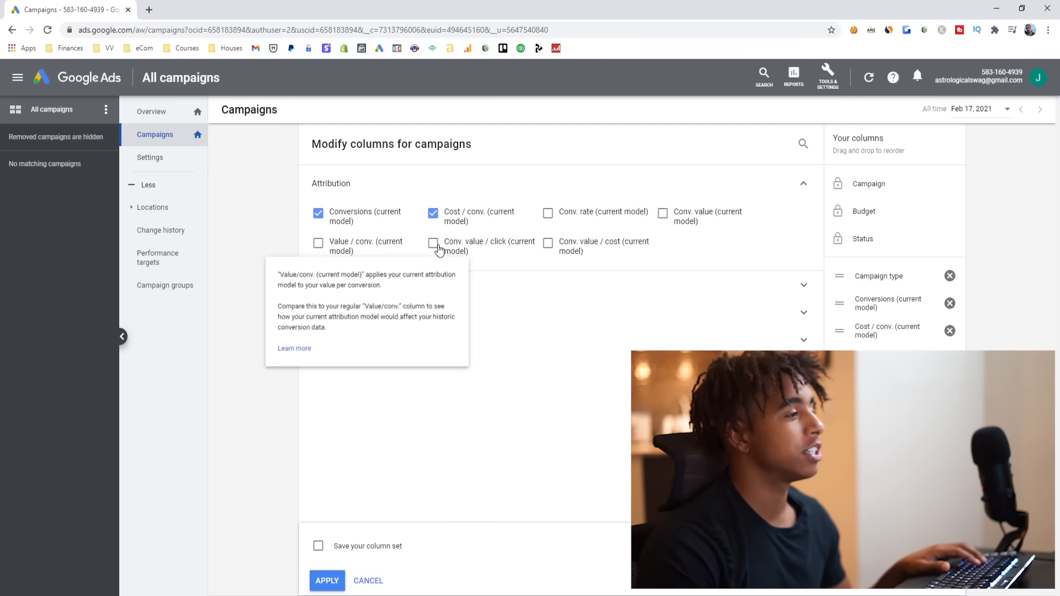
left_click(675, 217)
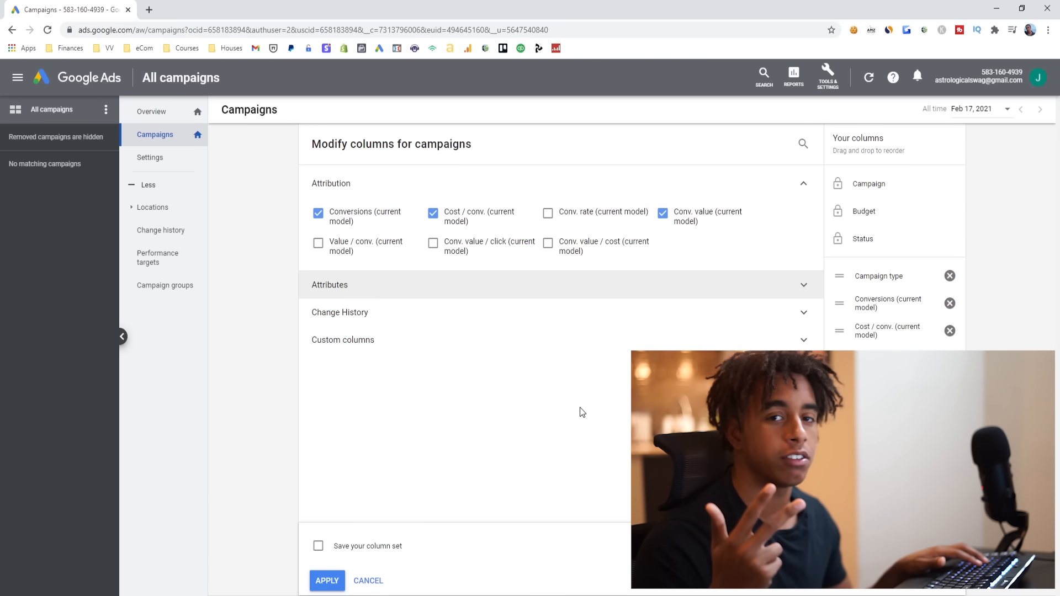
- Save the column set as eCom and apply it to the campaigns table
left_click(318, 547)
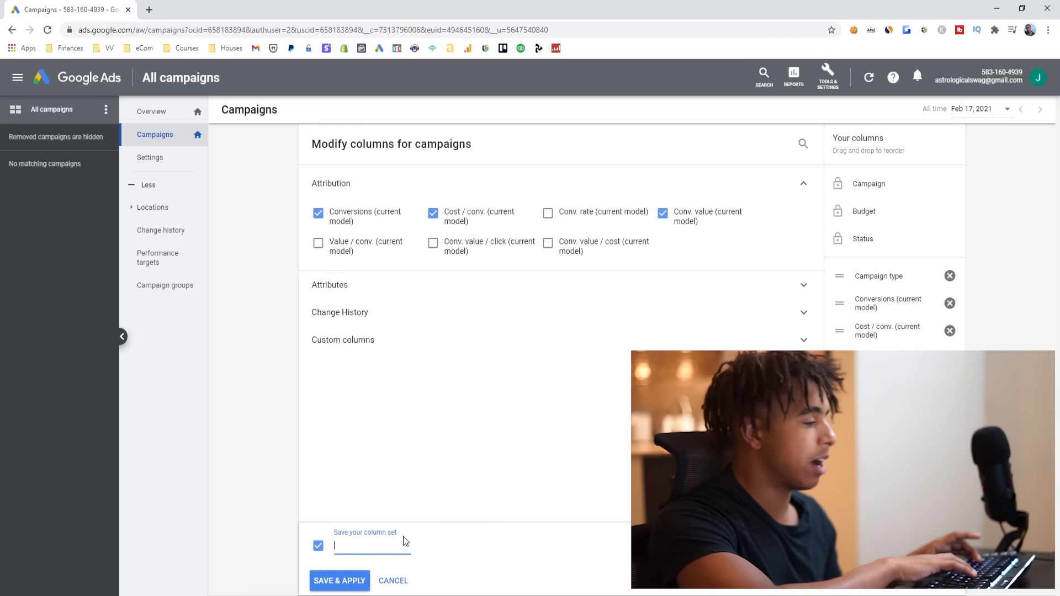
type("eCom")
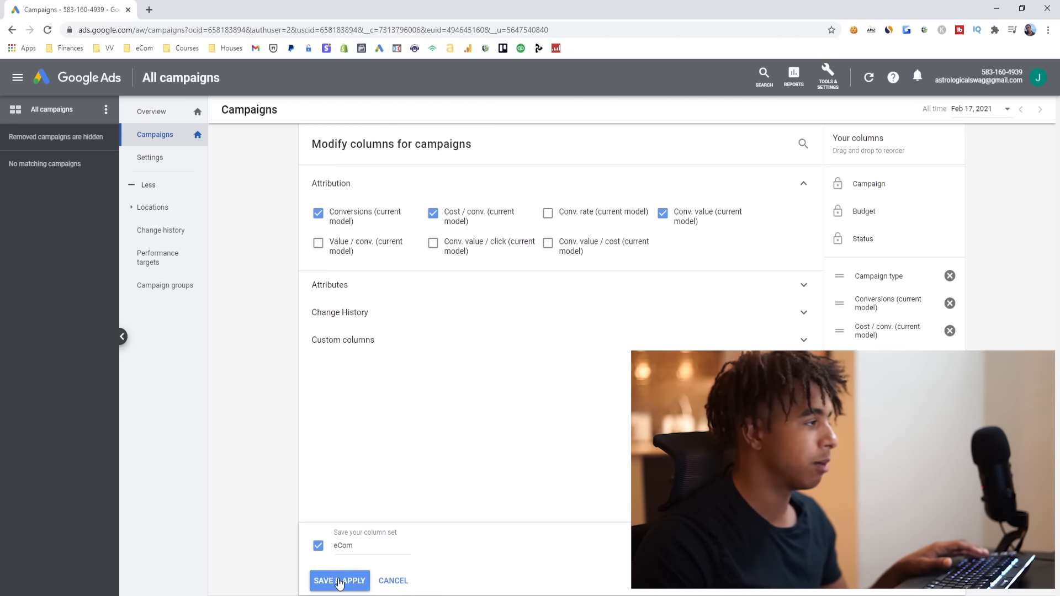
left_click(340, 581)
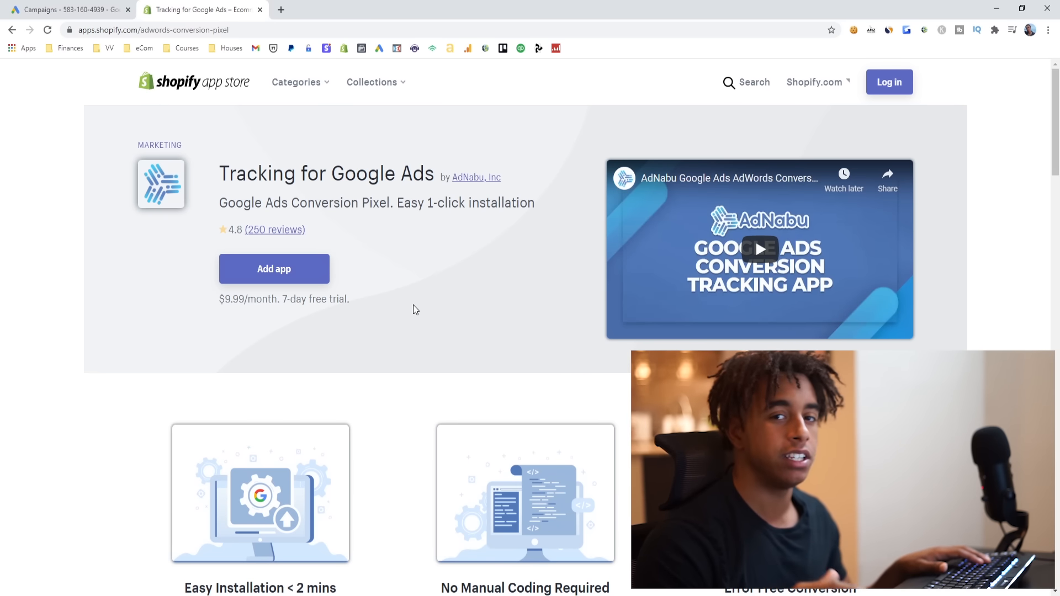
- Examine the name and pricing of the Tracking for Google Ads app by AdNabu in the Shopify App Store
left_click_drag(221, 174, 438, 175)
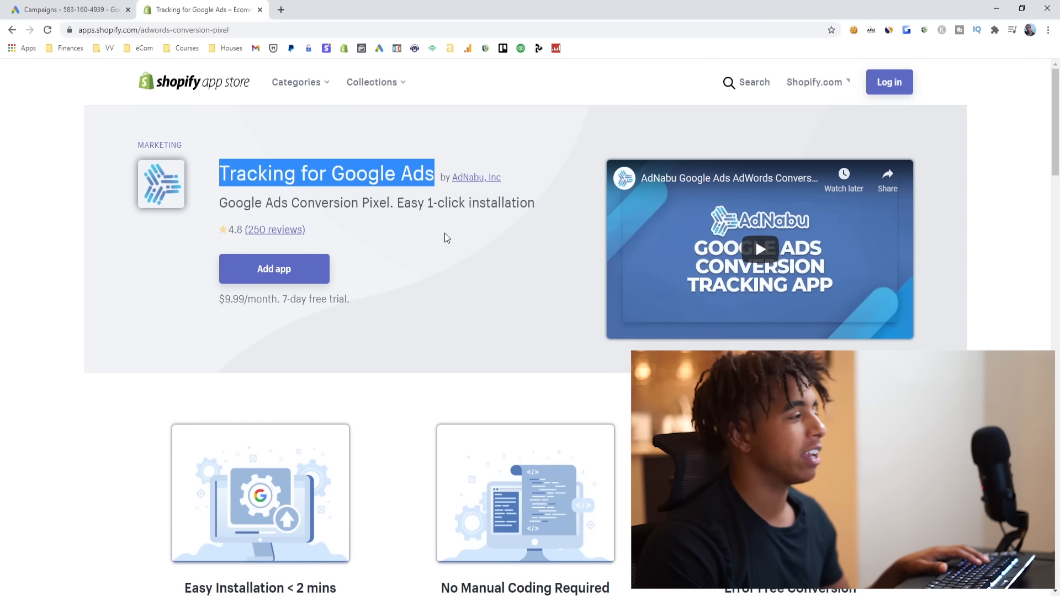
left_click_drag(286, 299, 315, 301)
left_click(392, 307)
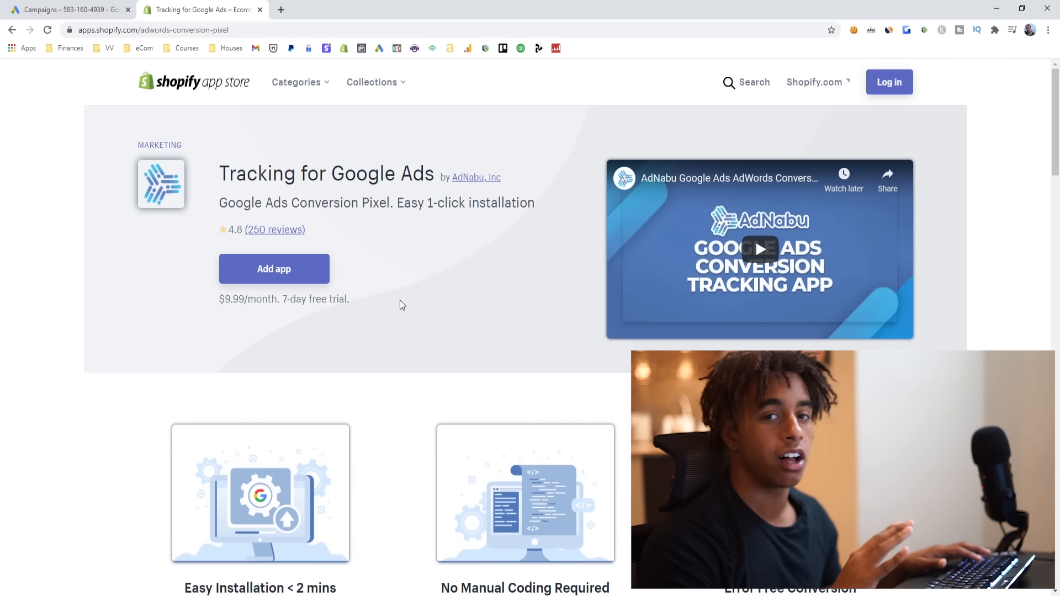
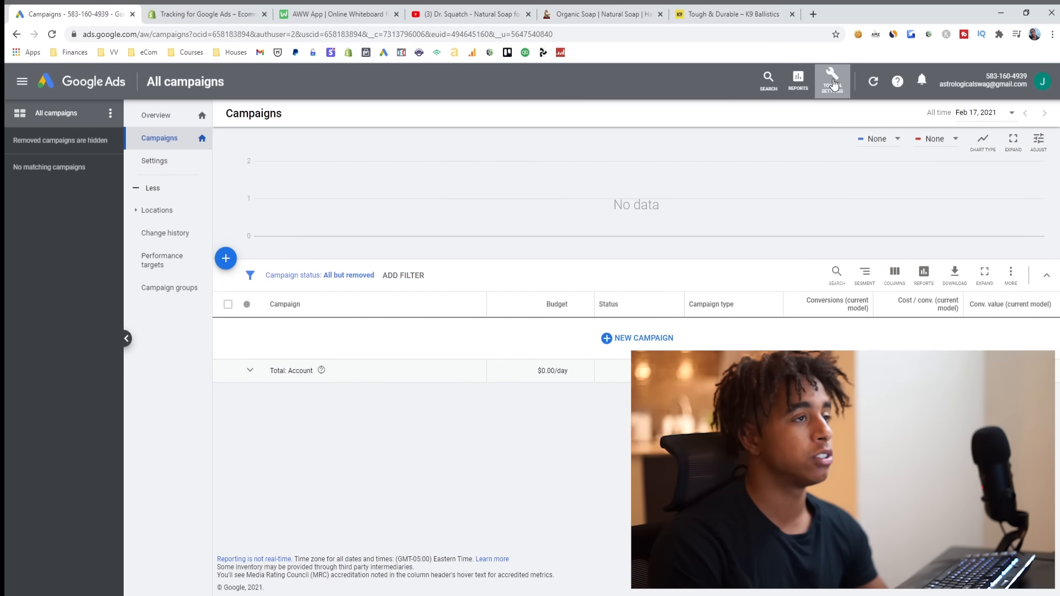
- Open the Keyword Planner and dismiss its guide to refining keywords
left_click(834, 84)
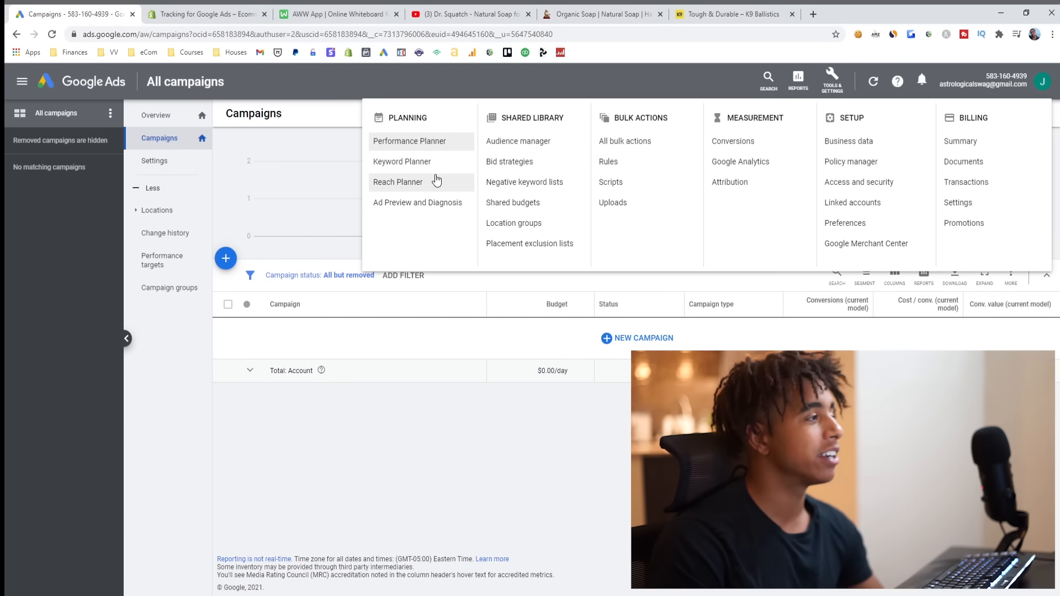
left_click(423, 163)
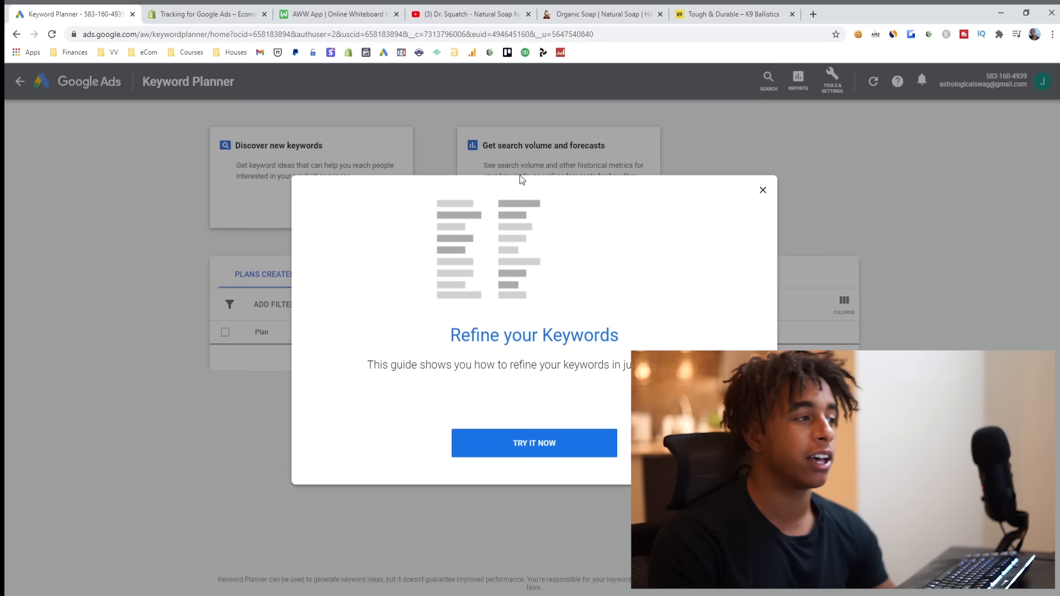
left_click(763, 191)
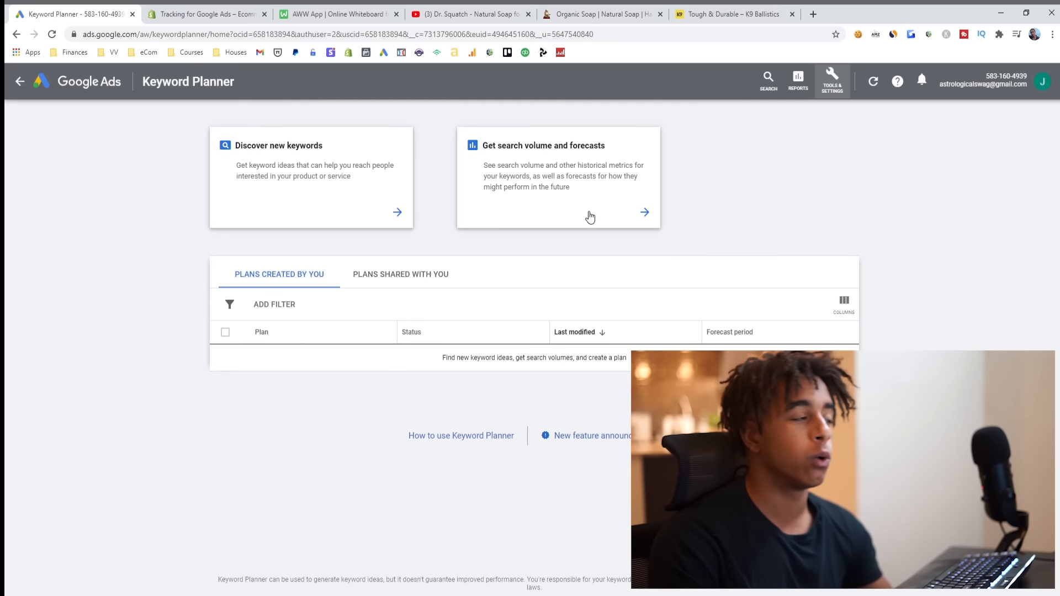
- Discover new keywords using "dog bed" as the starting product, with English and United States as language and location
left_click(315, 205)
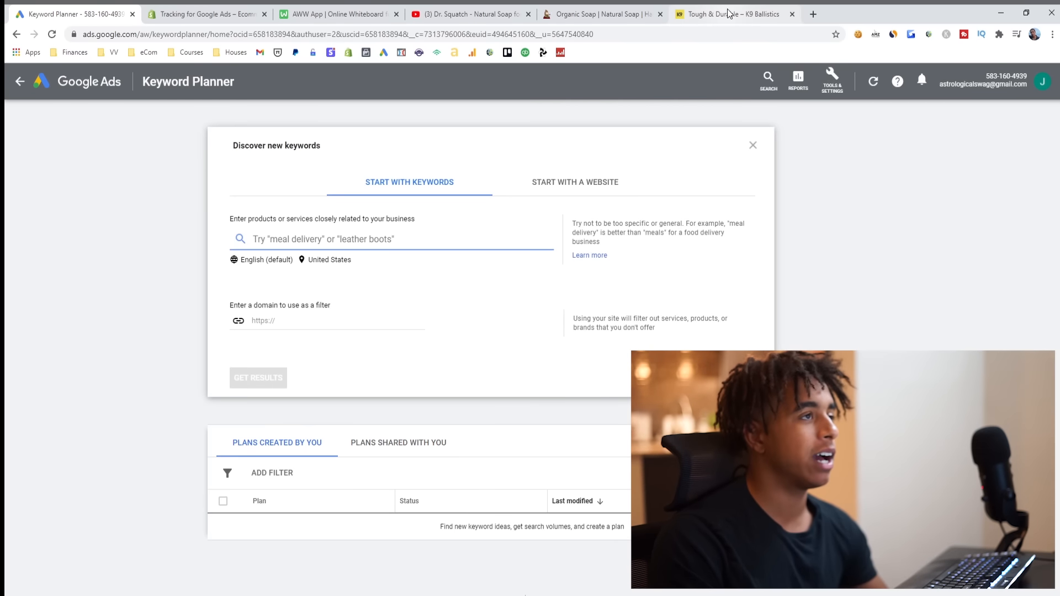
left_click(702, 16)
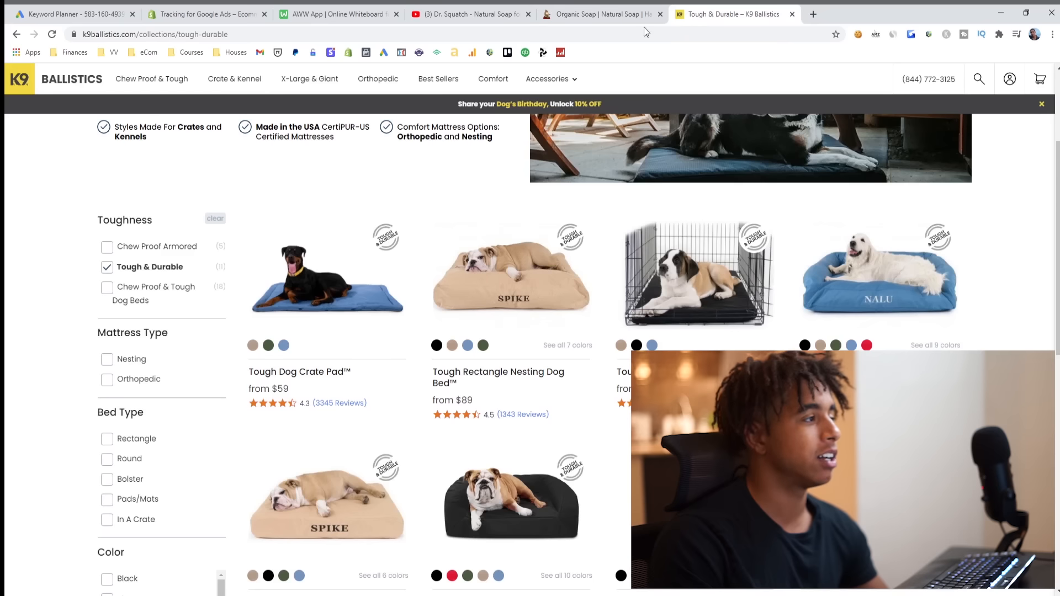
left_click(77, 15)
type("dog bed")
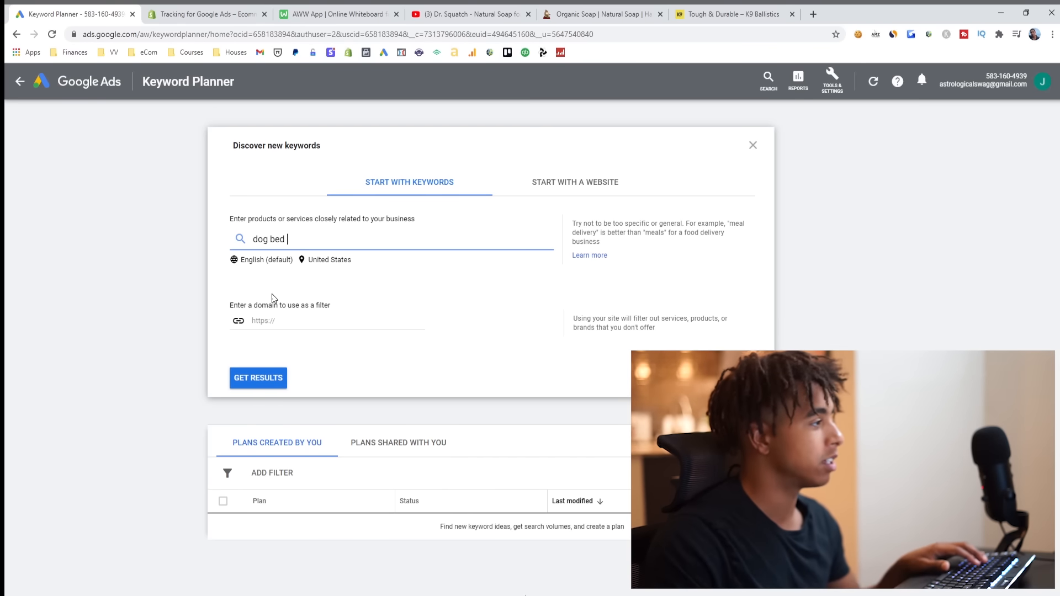
key("Return")
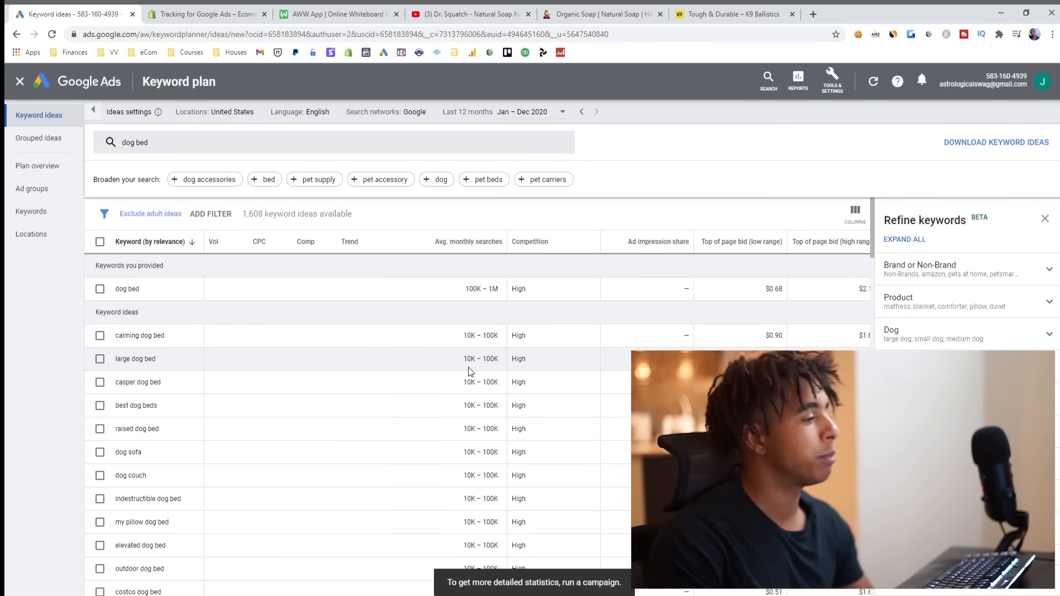
- Review the keyword ideas and select dog bed, indestructible dog bed and chew proof dog bed
left_click_drag(507, 243, 303, 255)
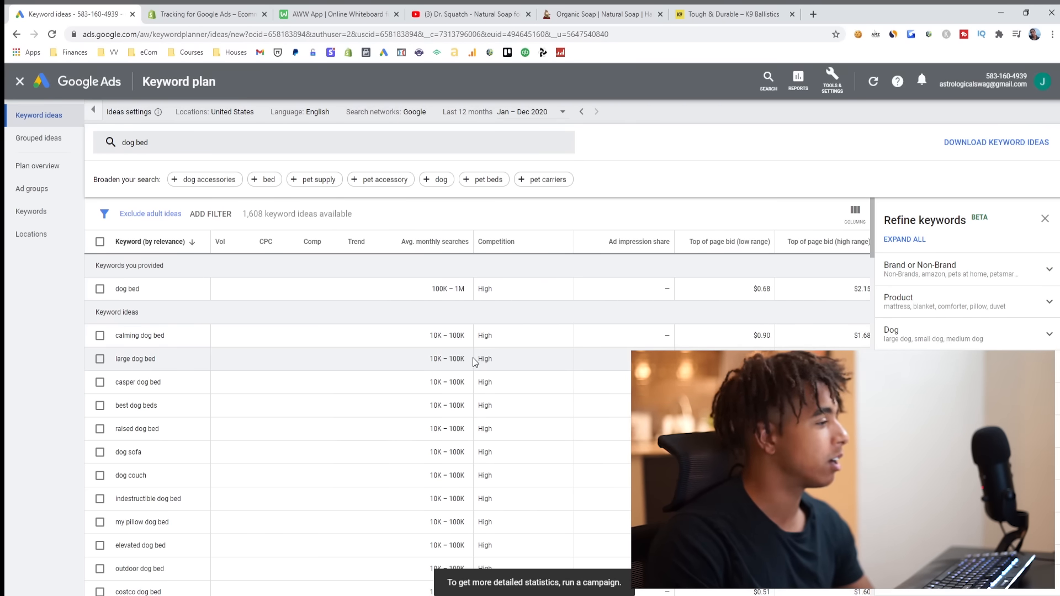
scroll(460, 362, "down", 2)
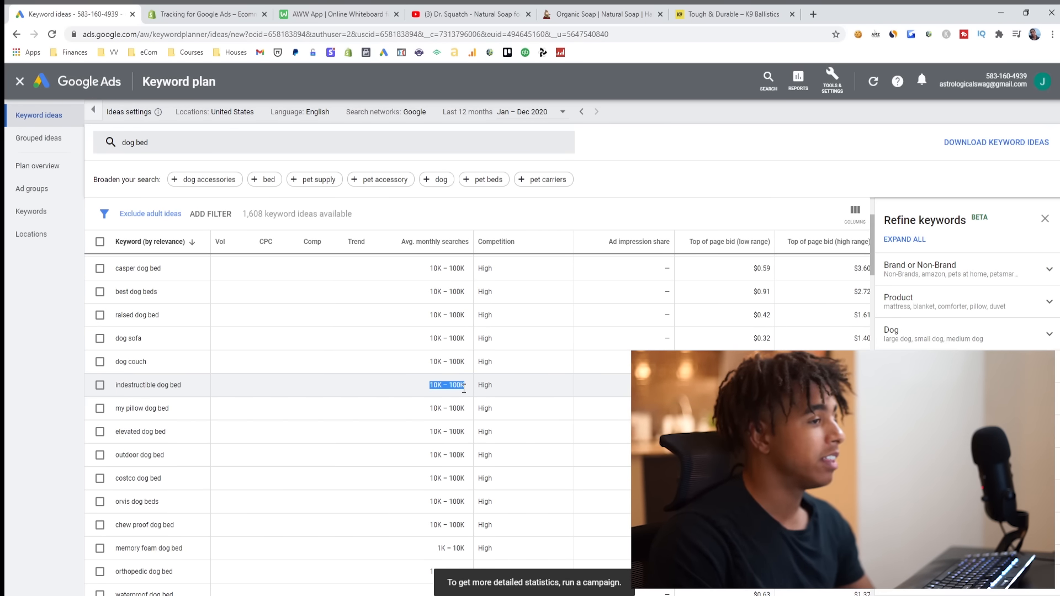
left_click(433, 390)
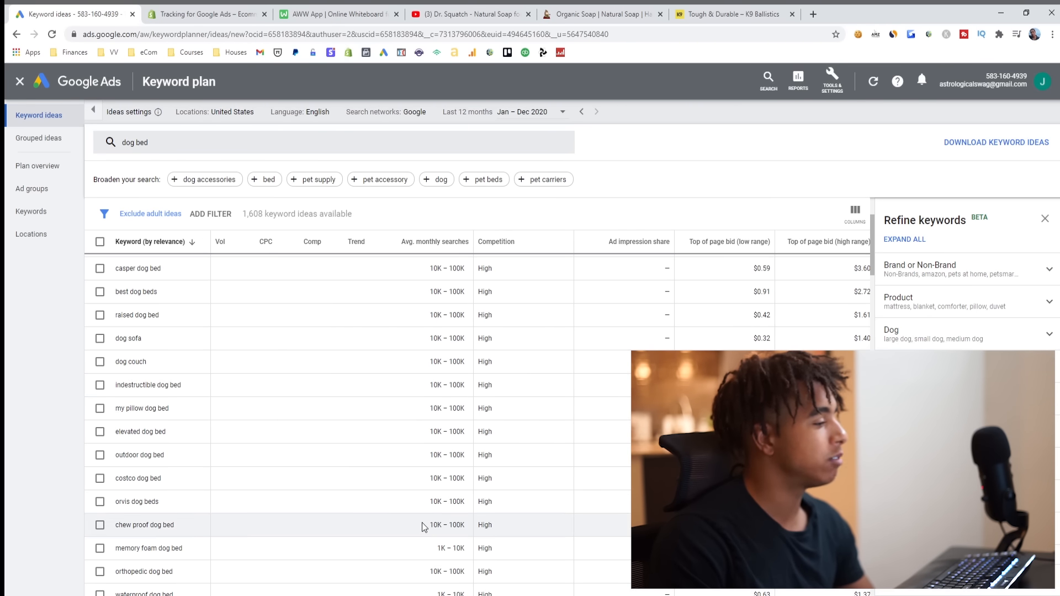
left_click(396, 514)
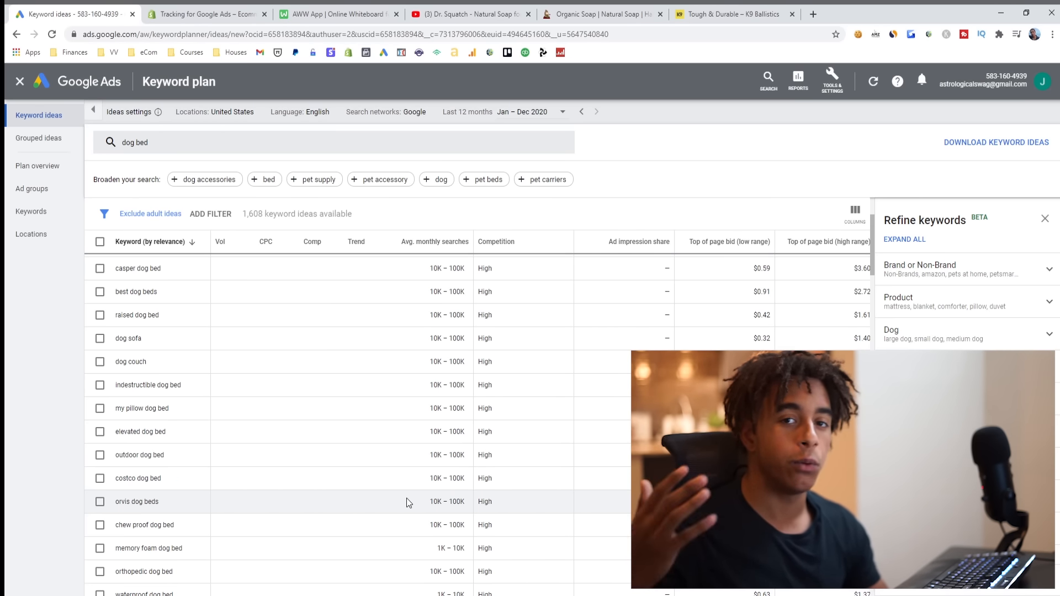
scroll(469, 442, "up", 3)
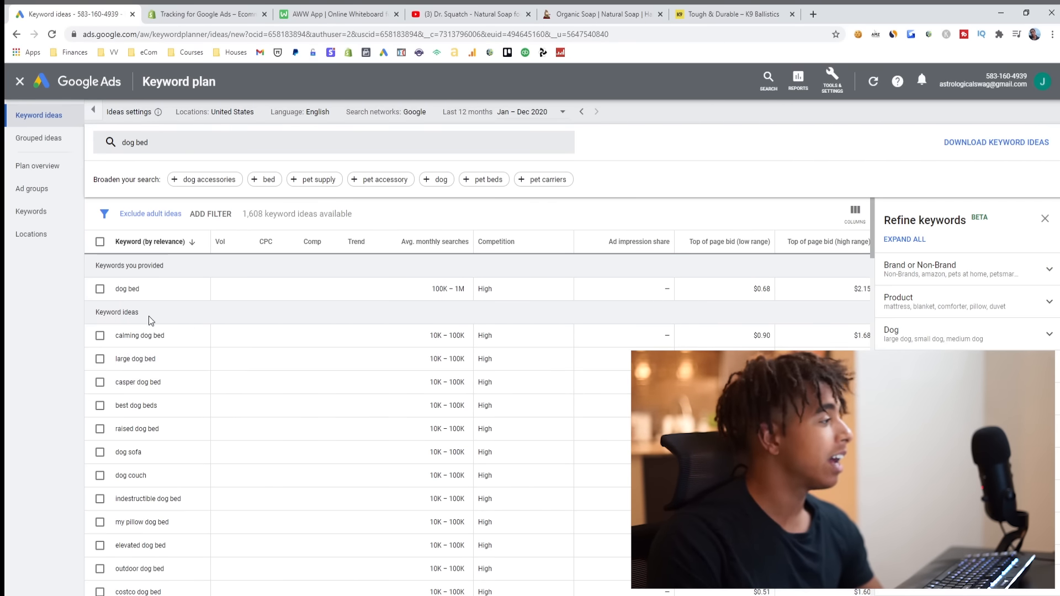
left_click(100, 289)
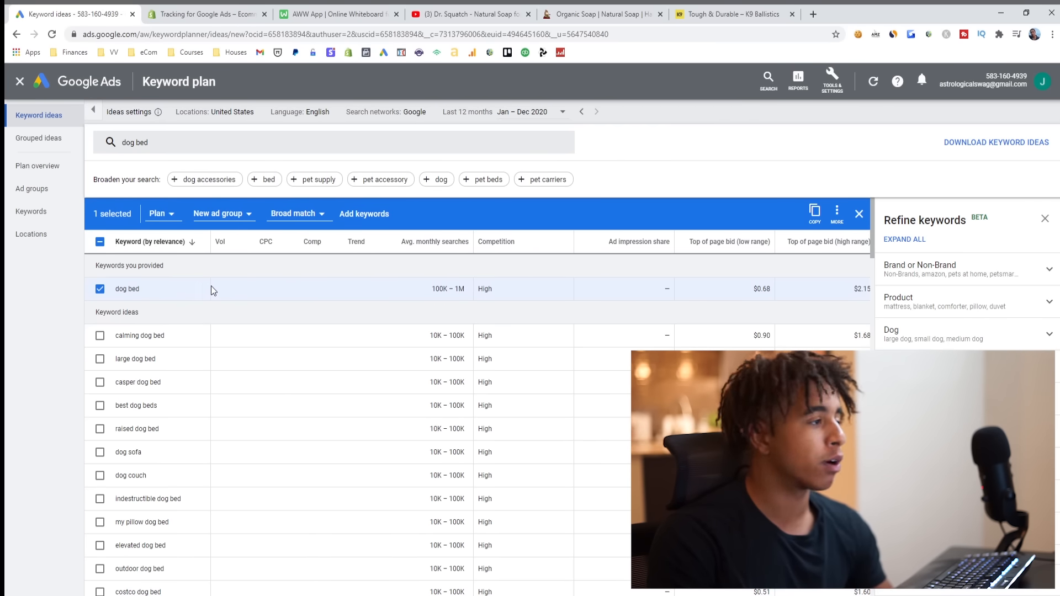
scroll(433, 431, "down", 1)
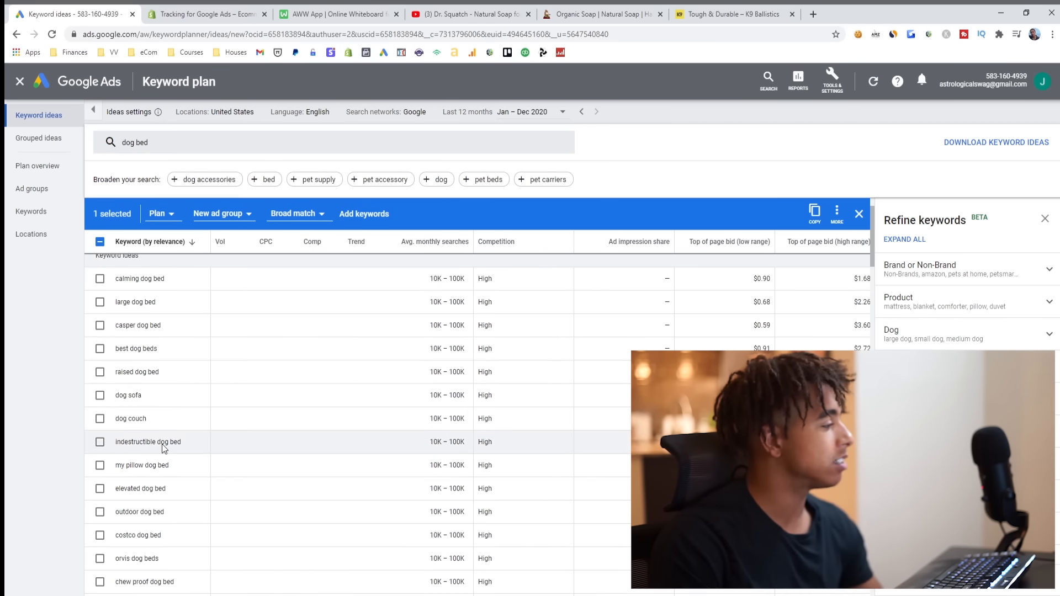
scroll(98, 486, "down", 2)
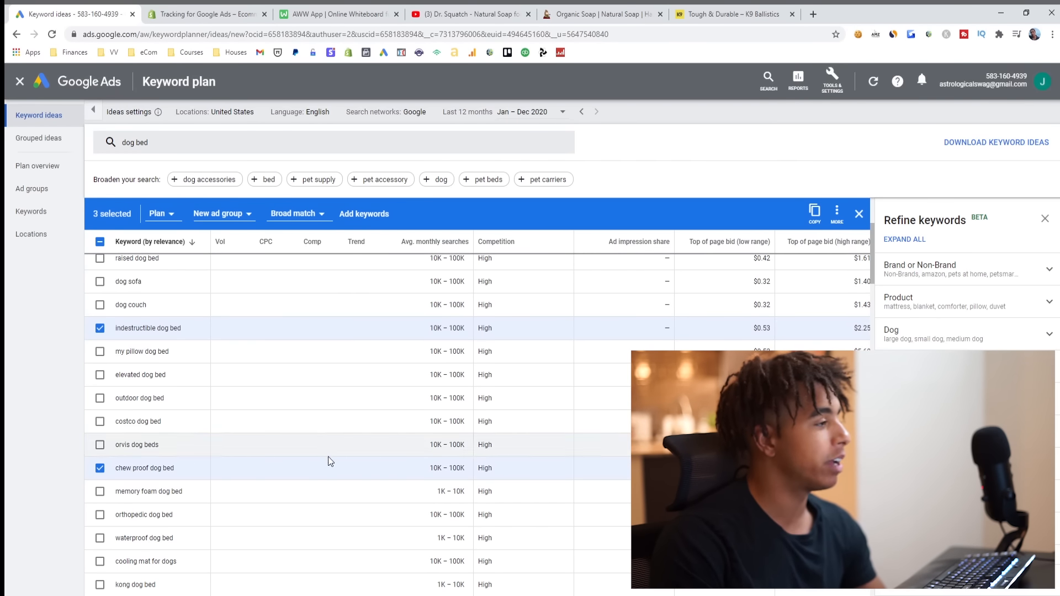
scroll(325, 458, "up", 3)
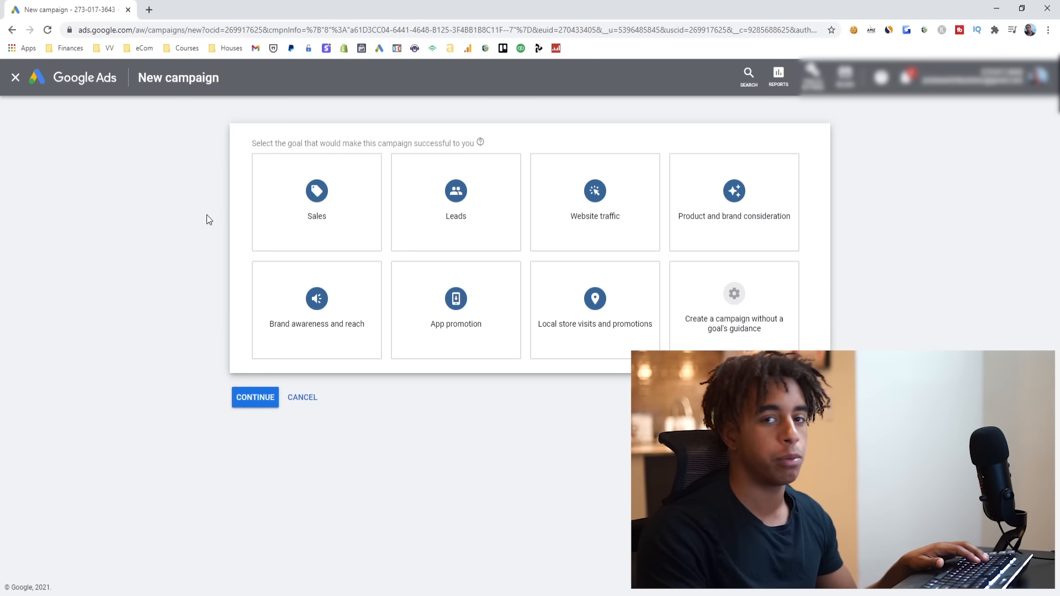
- Start a Sales video campaign with the Drive conversions subtype and name it Dog Bed Testing Campaign
left_click(311, 182)
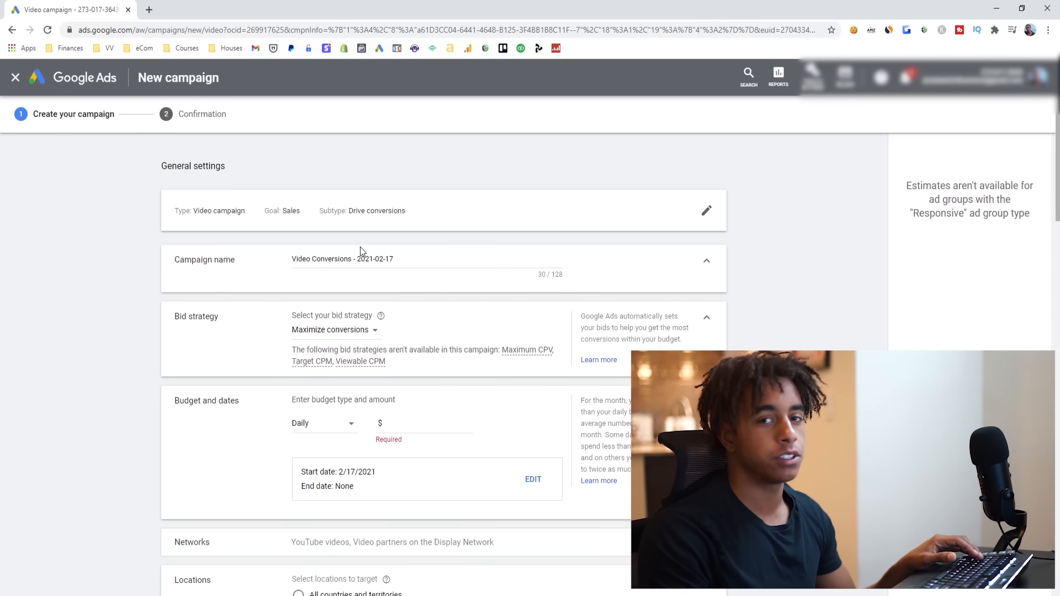
triple_click(415, 260)
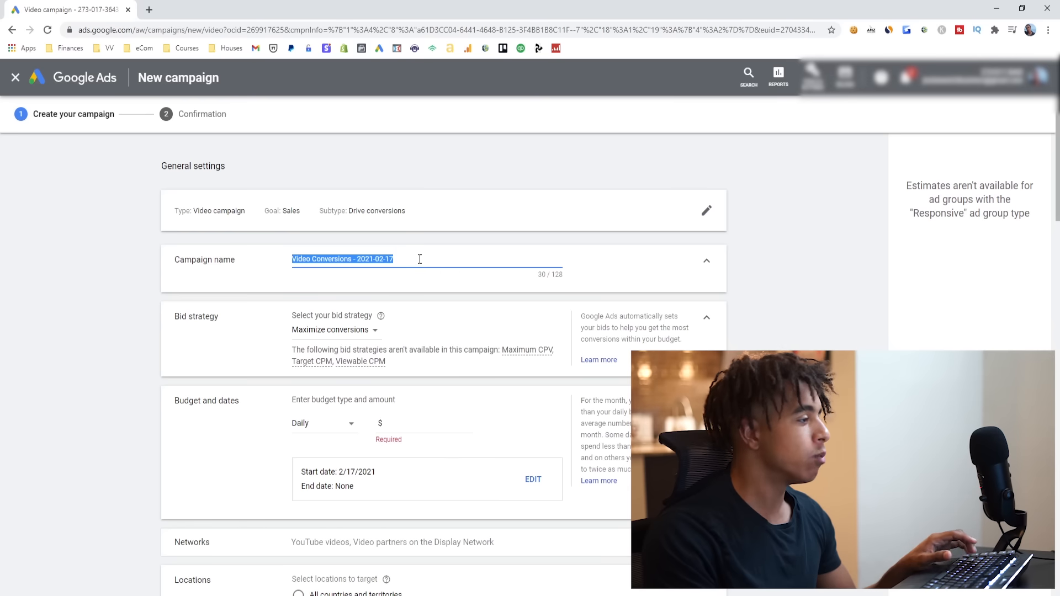
type("Dog Bed Testing")
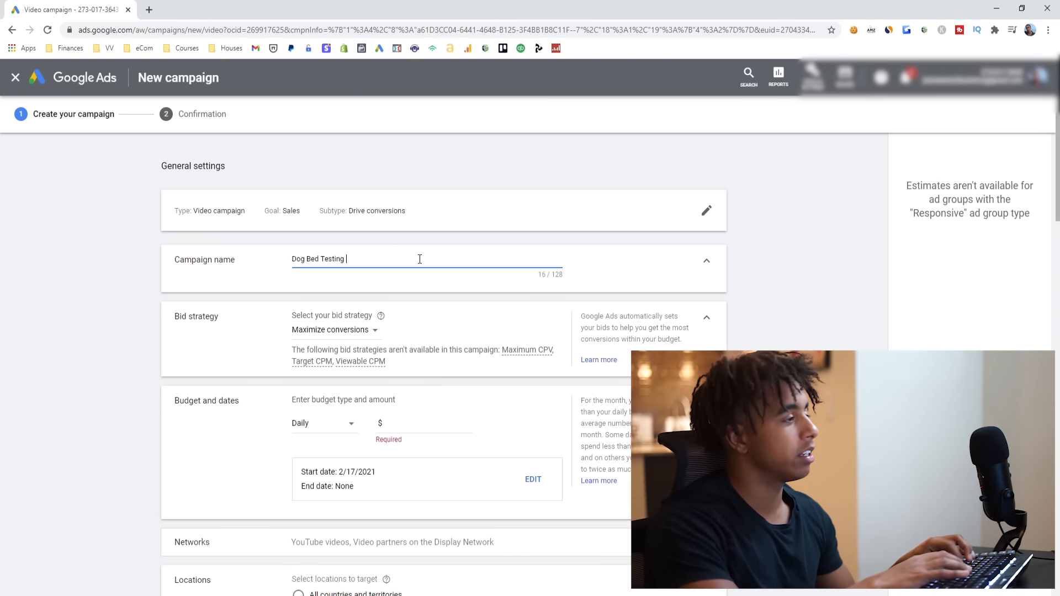
type(" Campaign")
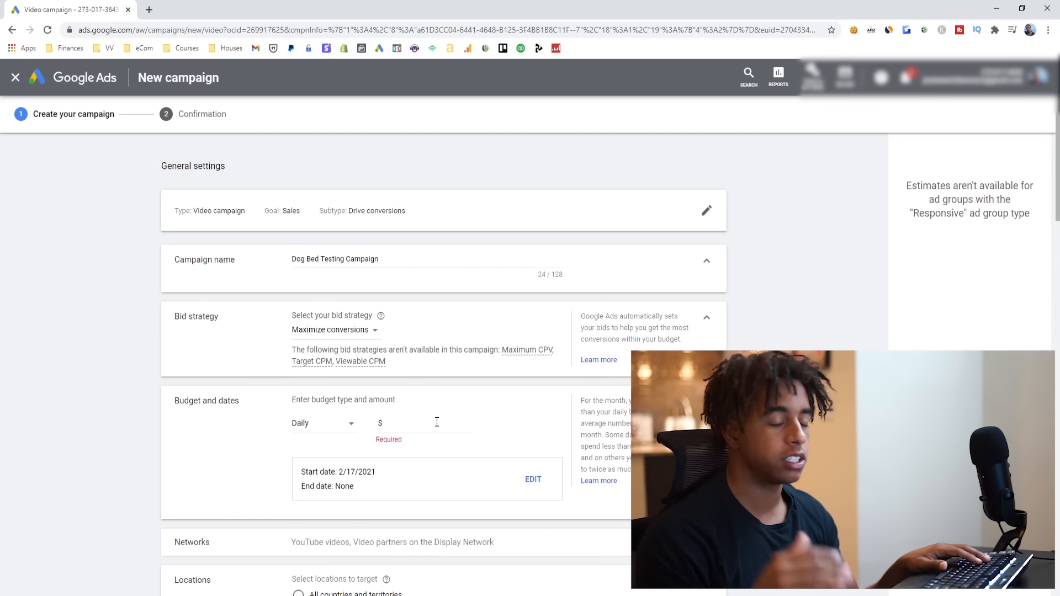
- Set the campaign's daily budget to $100
left_click(467, 423)
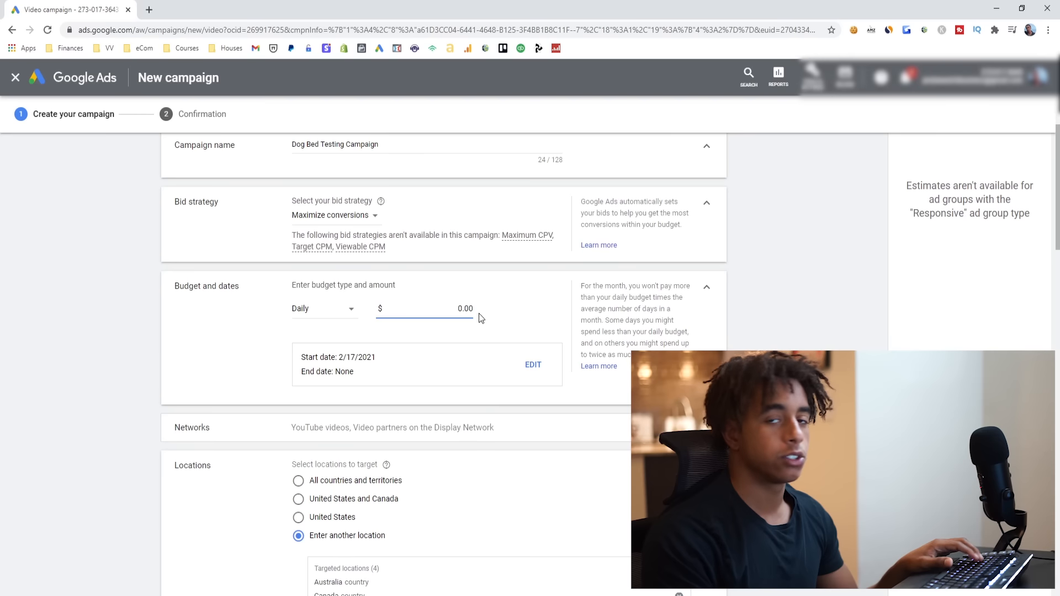
type("100")
left_click(479, 314)
scroll(458, 372, "down", 1)
- Expand the campaign's network settings and review them together with the targeted locations and languages
left_click(398, 372)
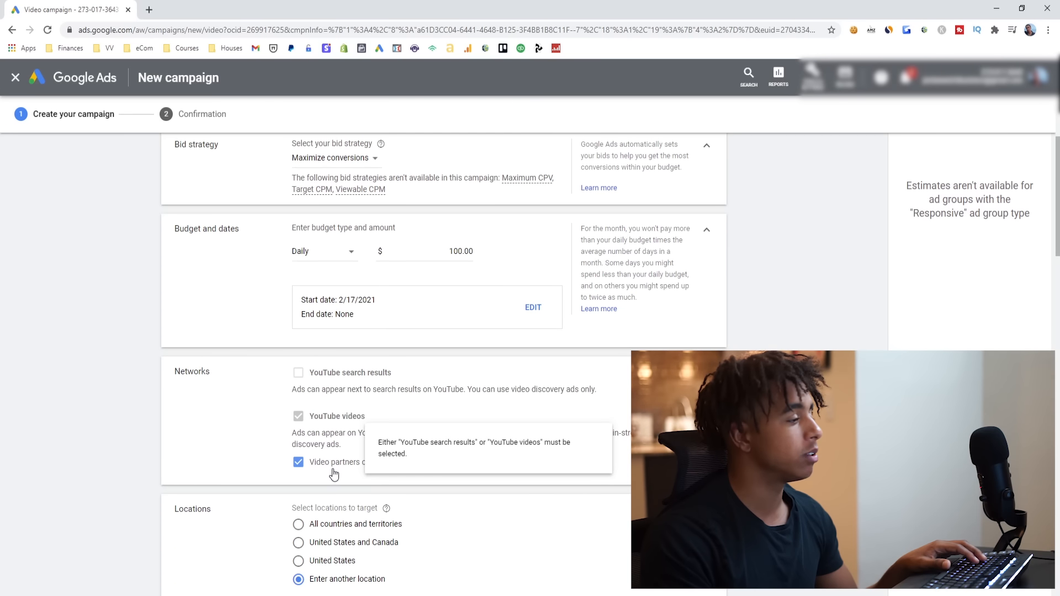
scroll(251, 453, "down", 3)
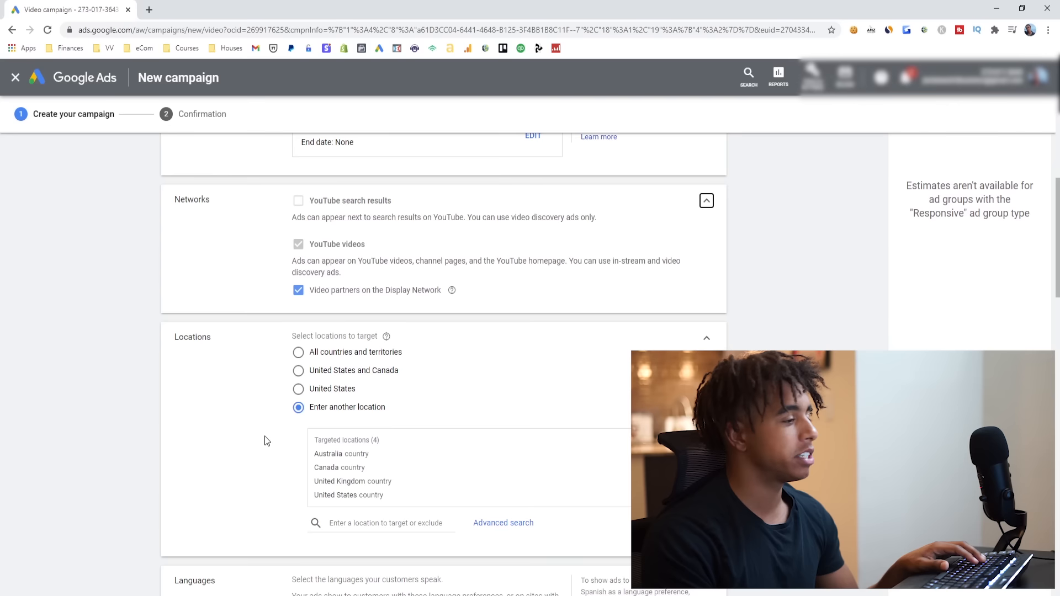
scroll(267, 440, "down", 2)
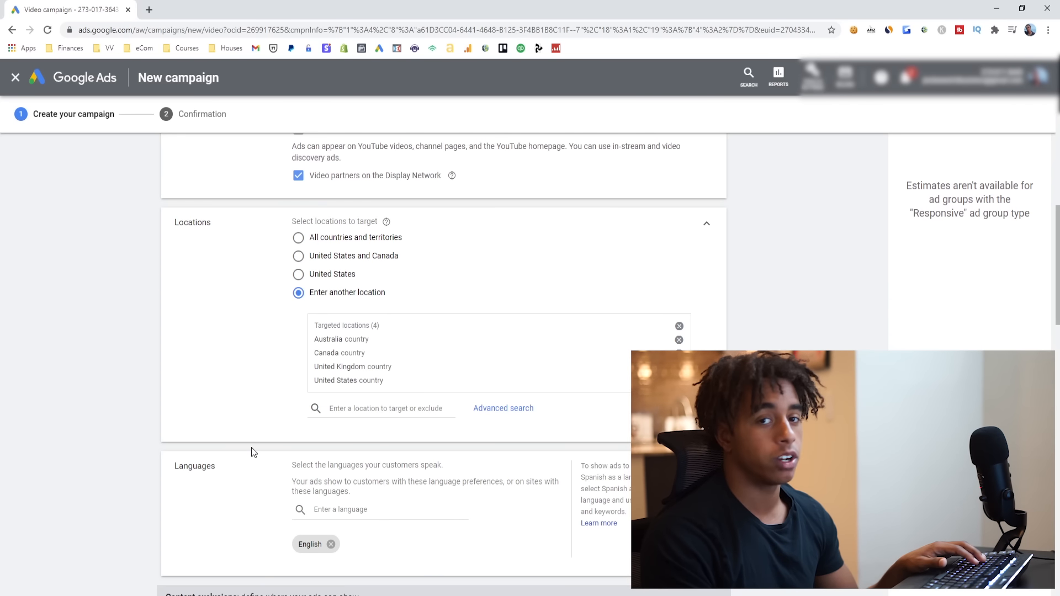
scroll(238, 446, "down", 1)
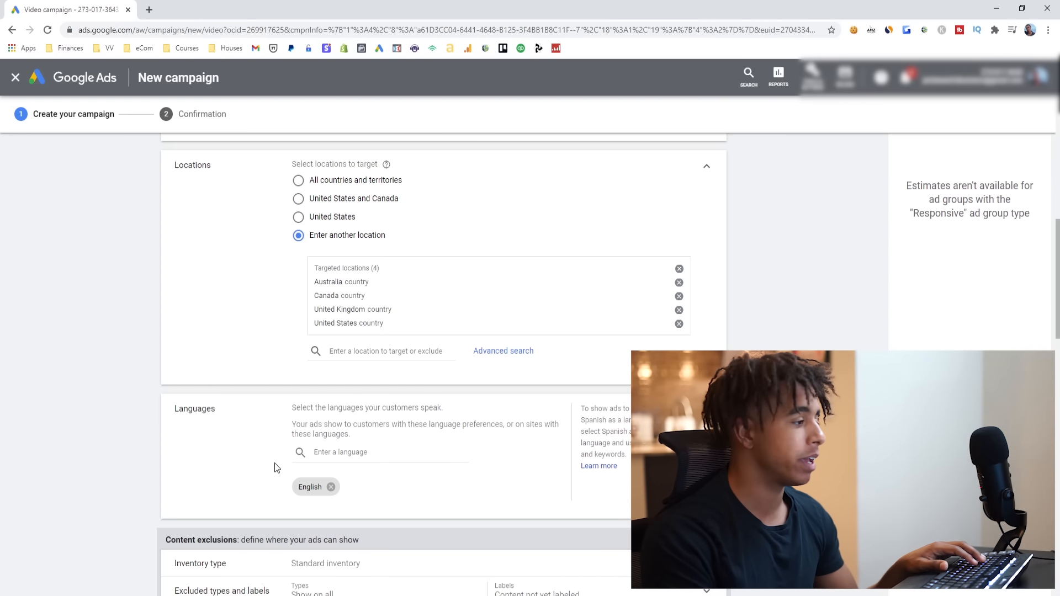
scroll(277, 461, "down", 2)
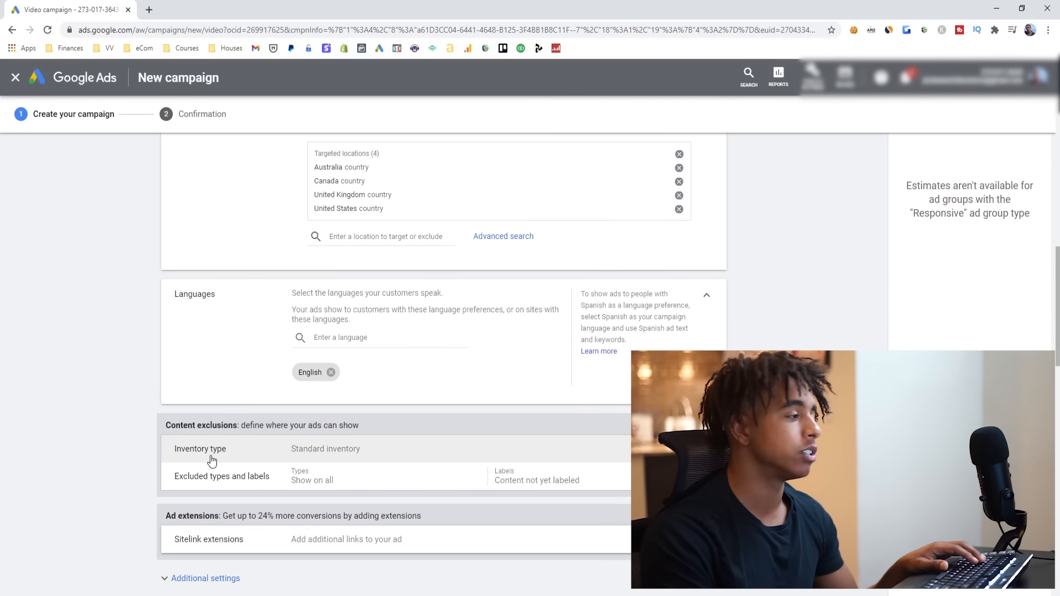
- Set the campaign's inventory type to Expanded inventory under the content exclusions
scroll(298, 410, "down", 1)
left_click(280, 395)
scroll(226, 415, "down", 1)
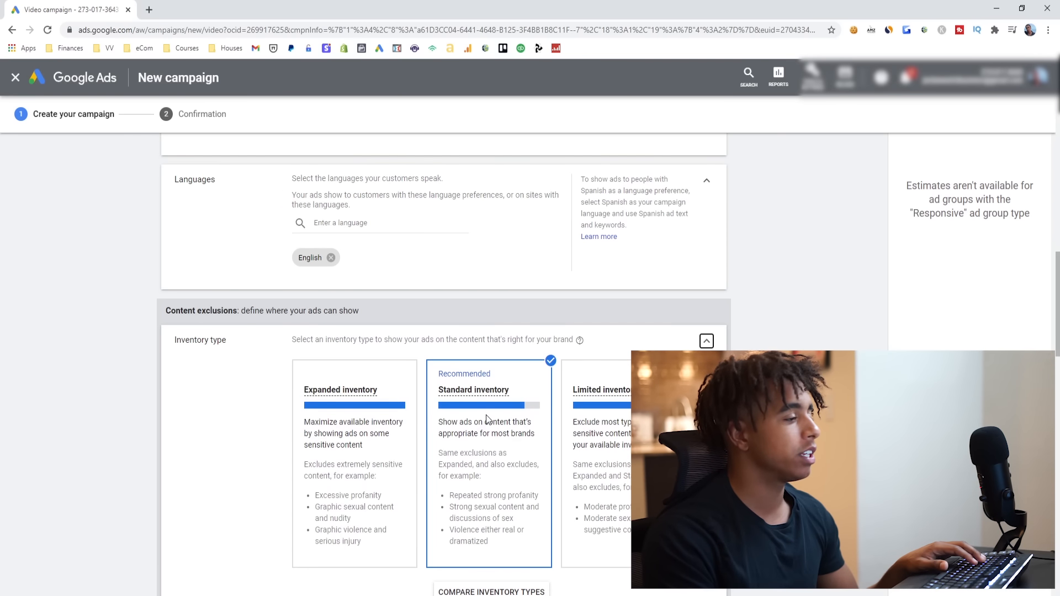
left_click(355, 410)
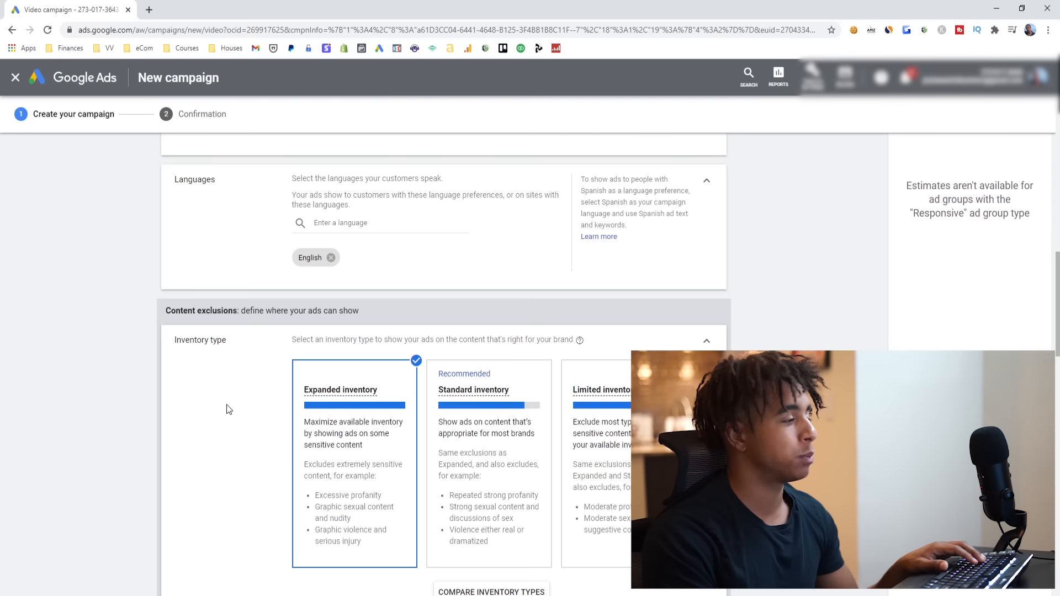
- Review the excluded content types and digital content labels, including live streaming videos, and collapse the section
scroll(227, 409, "down", 2)
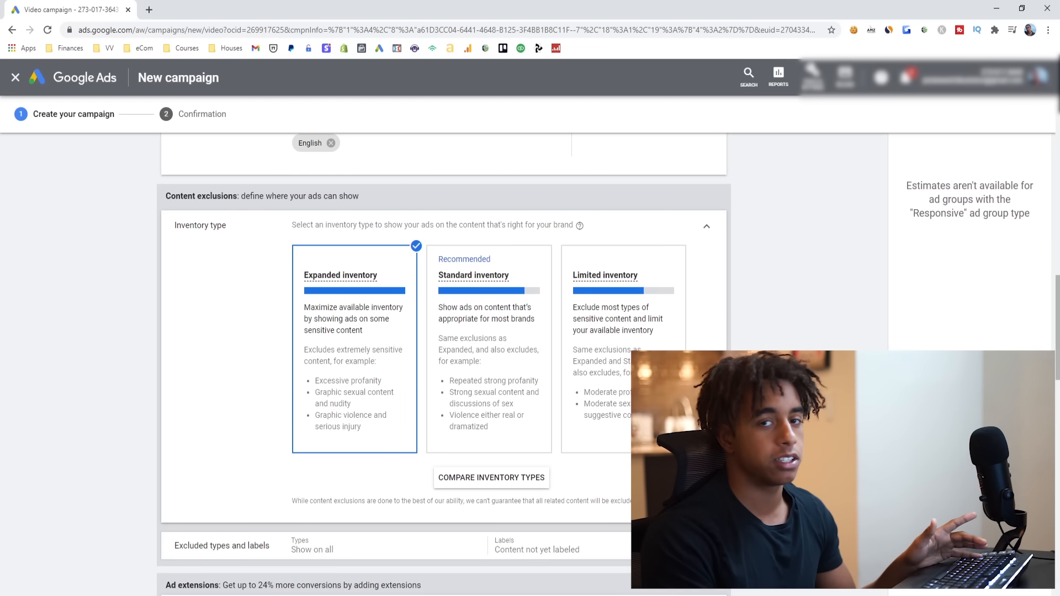
scroll(387, 331, "down", 1)
left_click(680, 489)
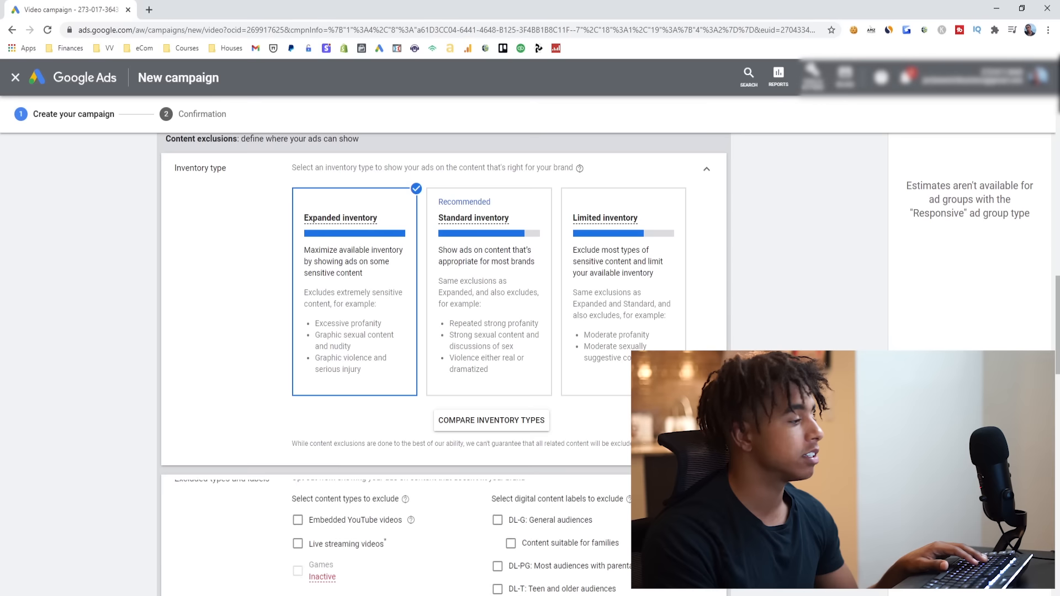
scroll(679, 489, "down", 3)
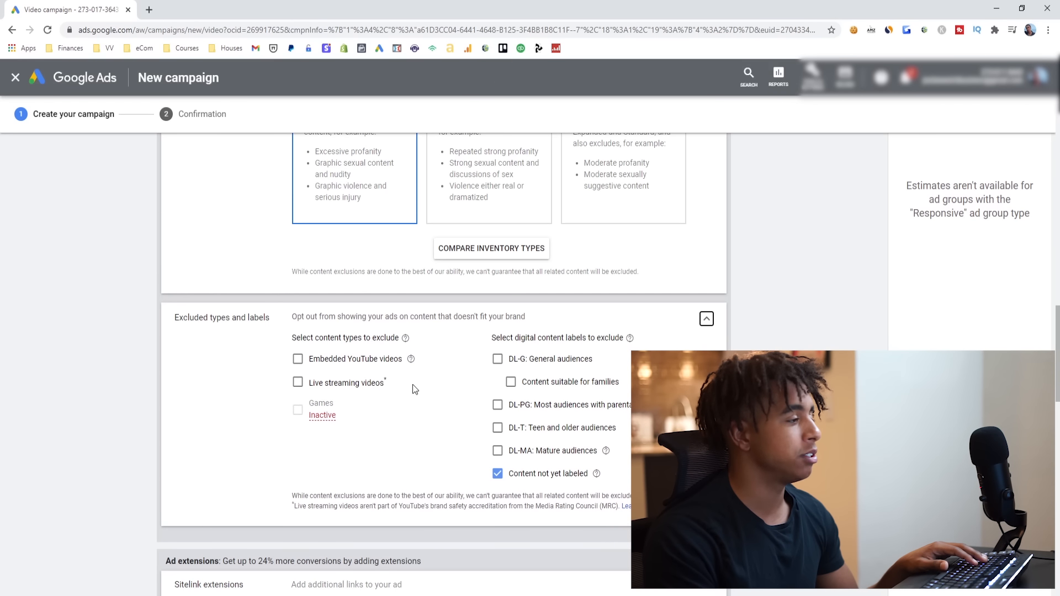
left_click(299, 384)
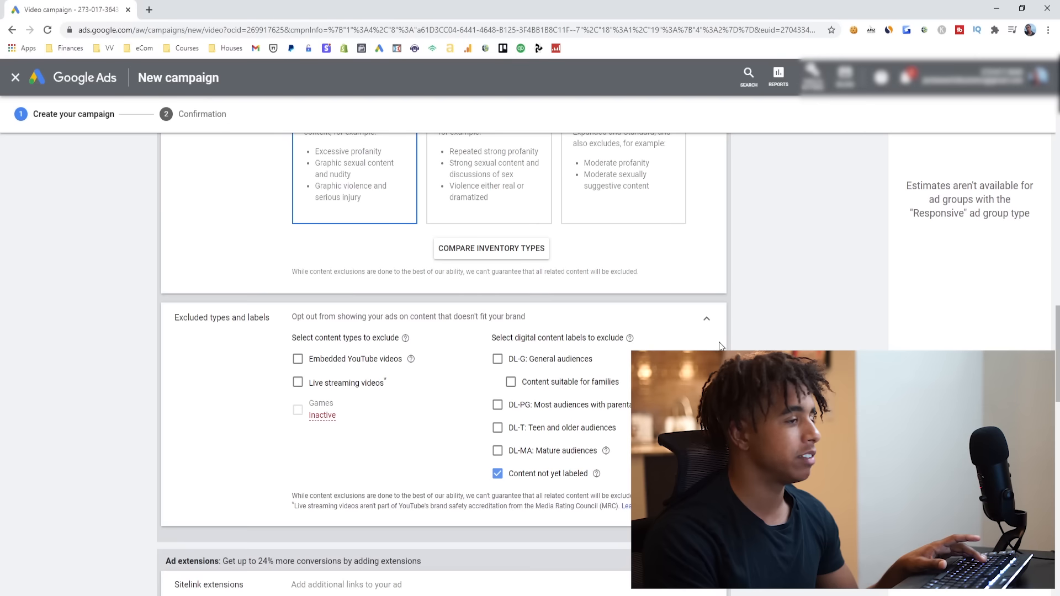
left_click(706, 319)
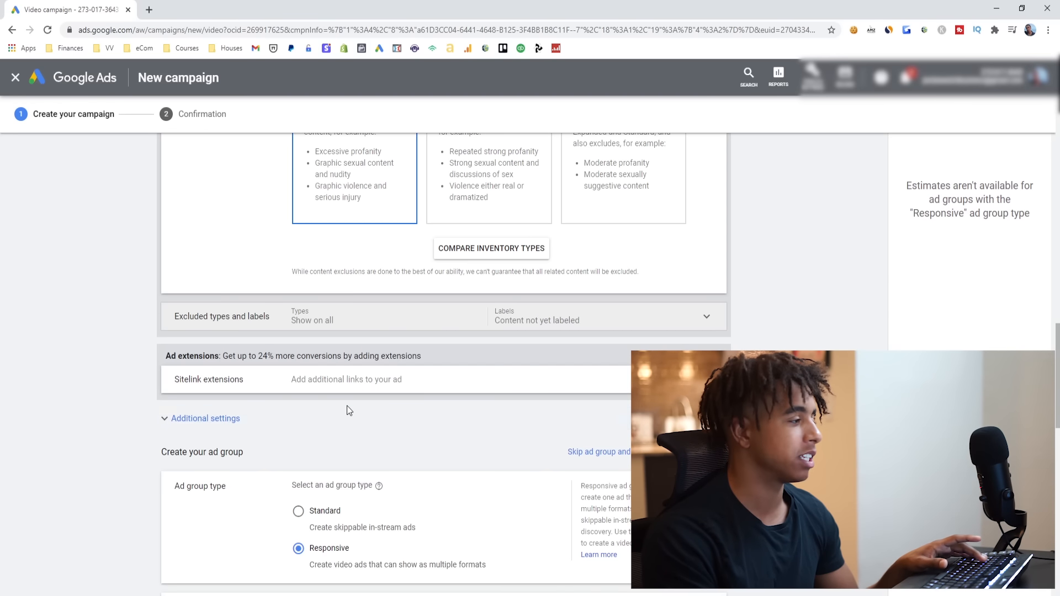
- Expand the campaign's additional settings and open the ad schedule
left_click(205, 418)
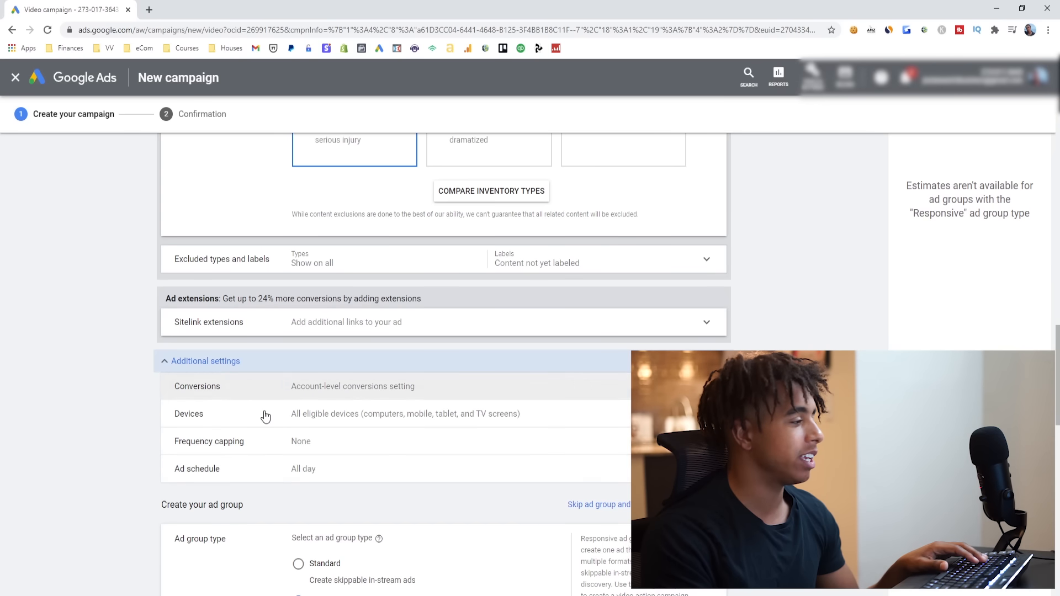
left_click(314, 474)
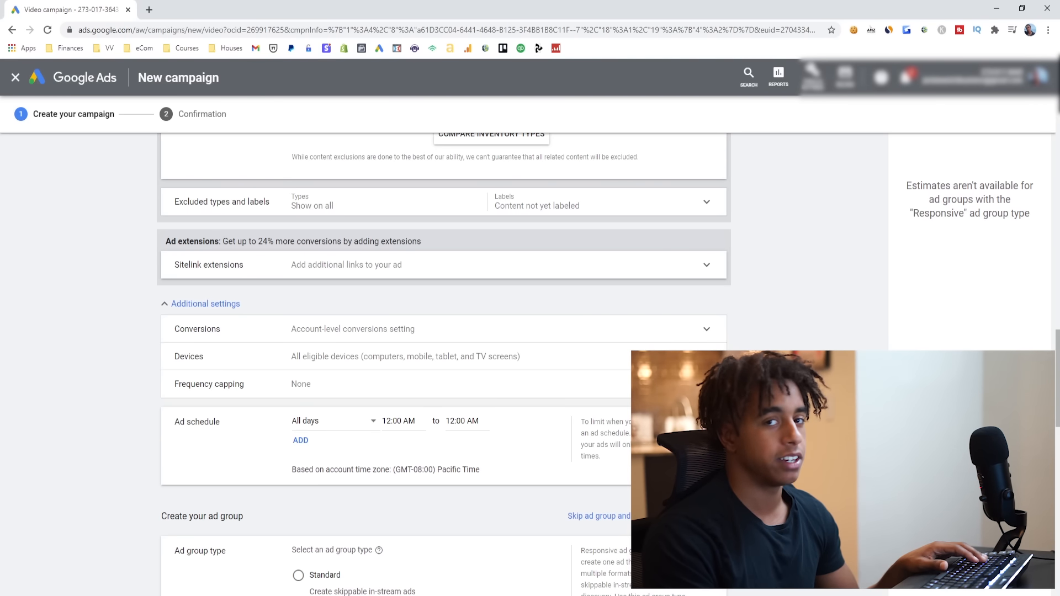
- Set the ad group type to Standard for skippable in-stream ads
scroll(489, 445, "up", 15)
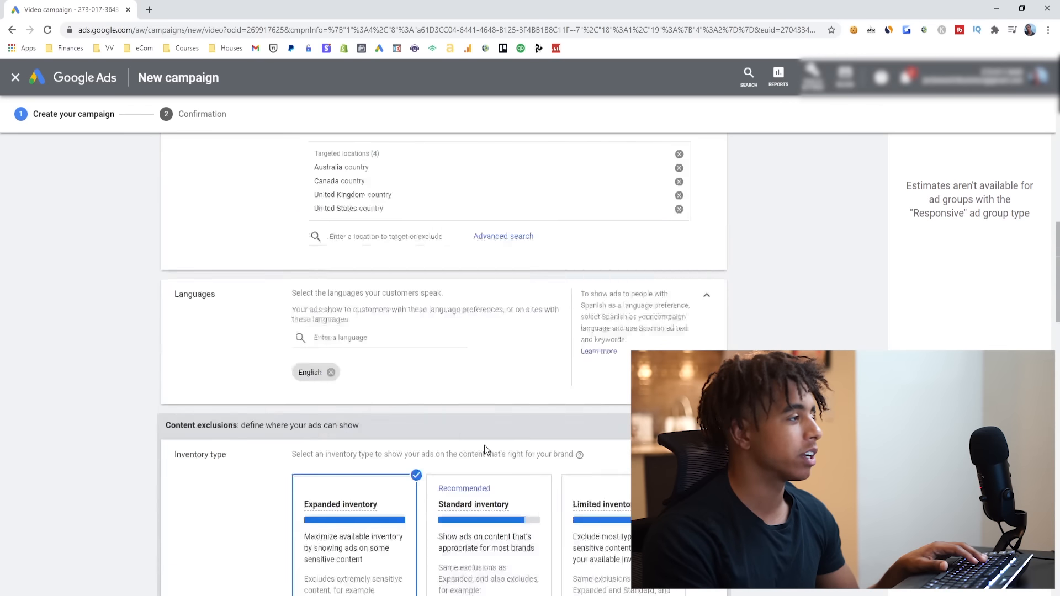
scroll(487, 447, "up", 4)
scroll(464, 436, "down", 18)
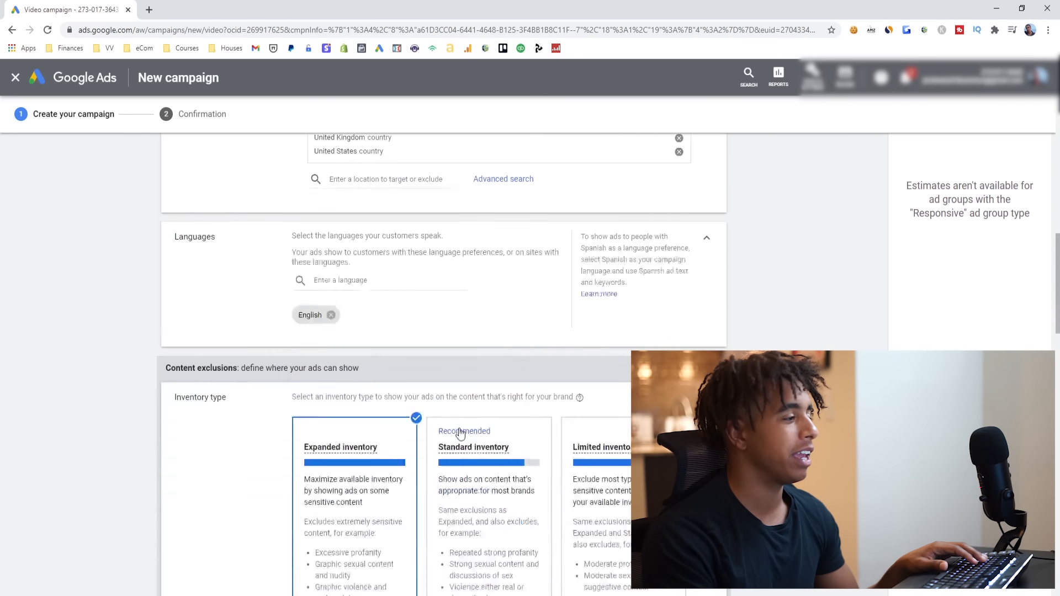
scroll(462, 437, "down", 4)
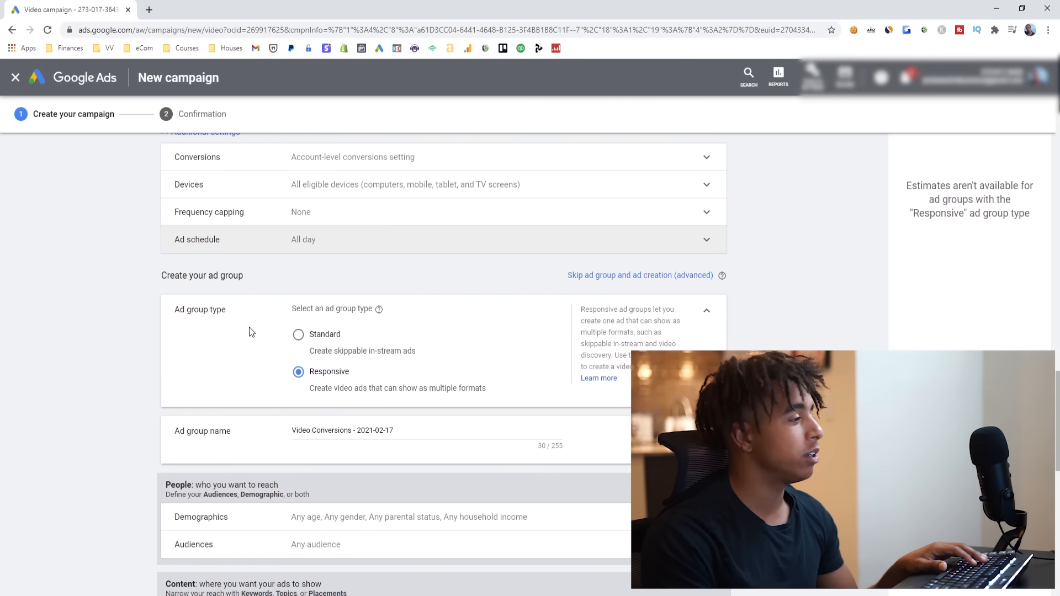
left_click(298, 337)
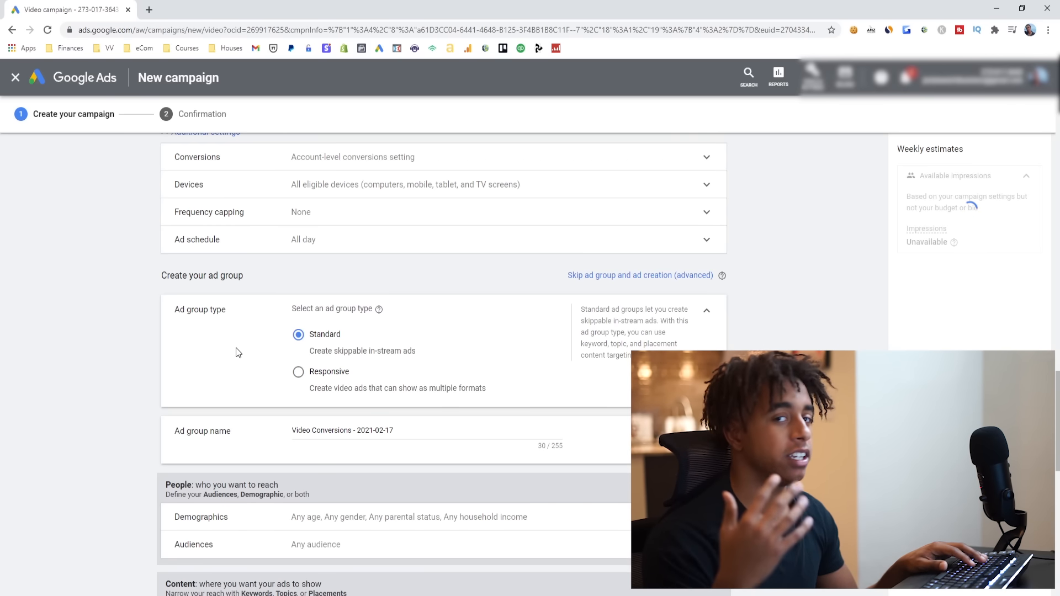
- Name the ad group Dog Bed Broad
scroll(391, 375, "down", 1)
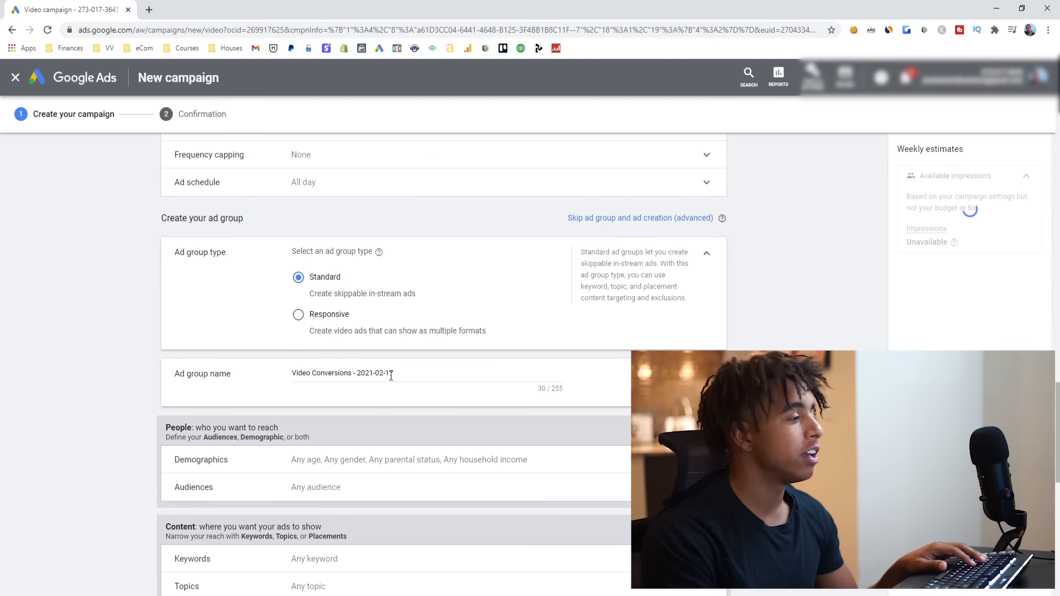
left_click_drag(347, 371, 281, 379)
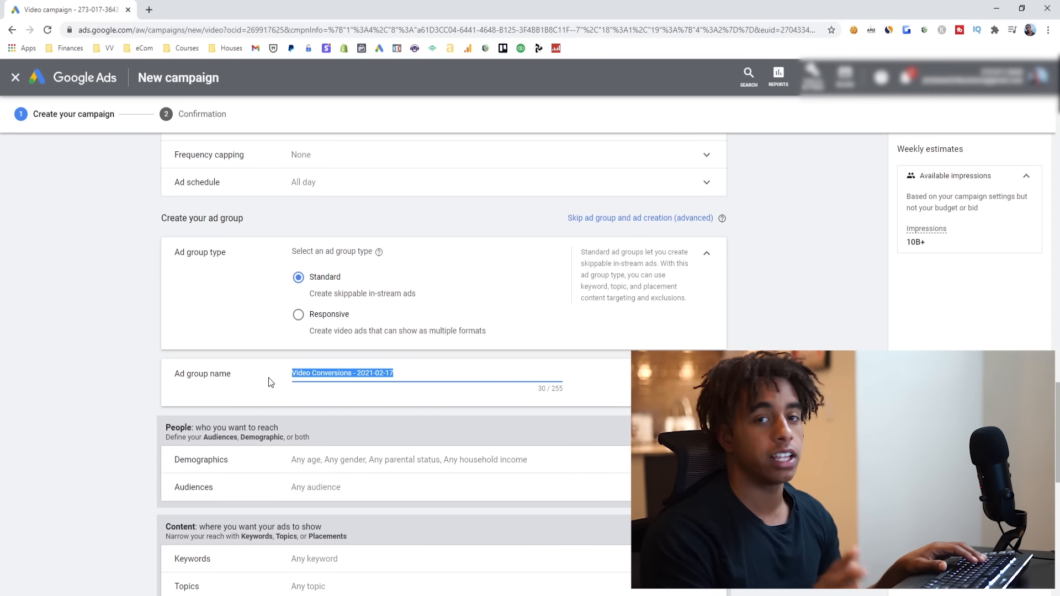
type("Dog Bed Broad")
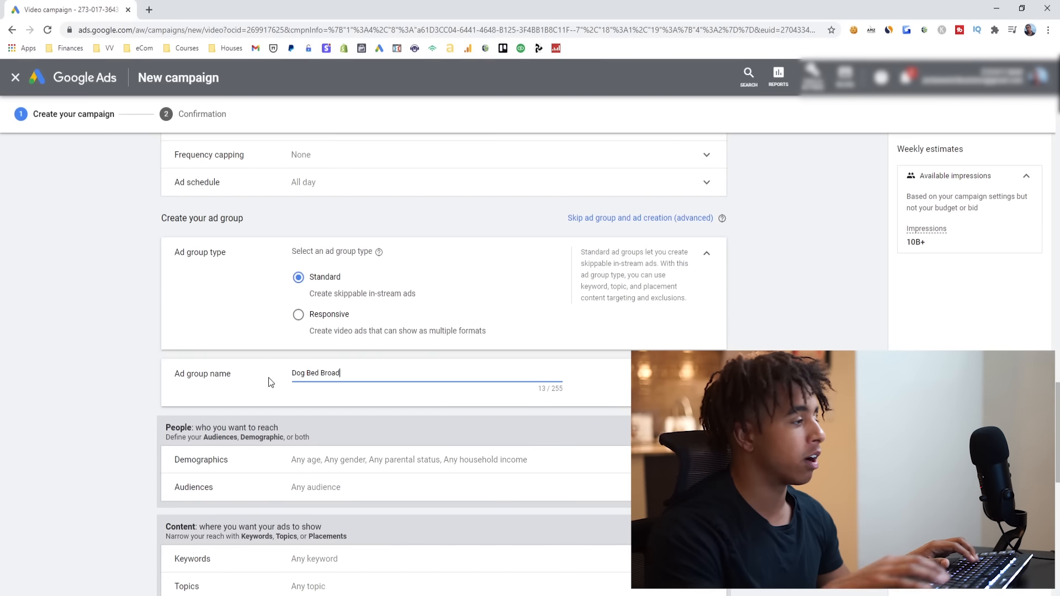
left_click(270, 382)
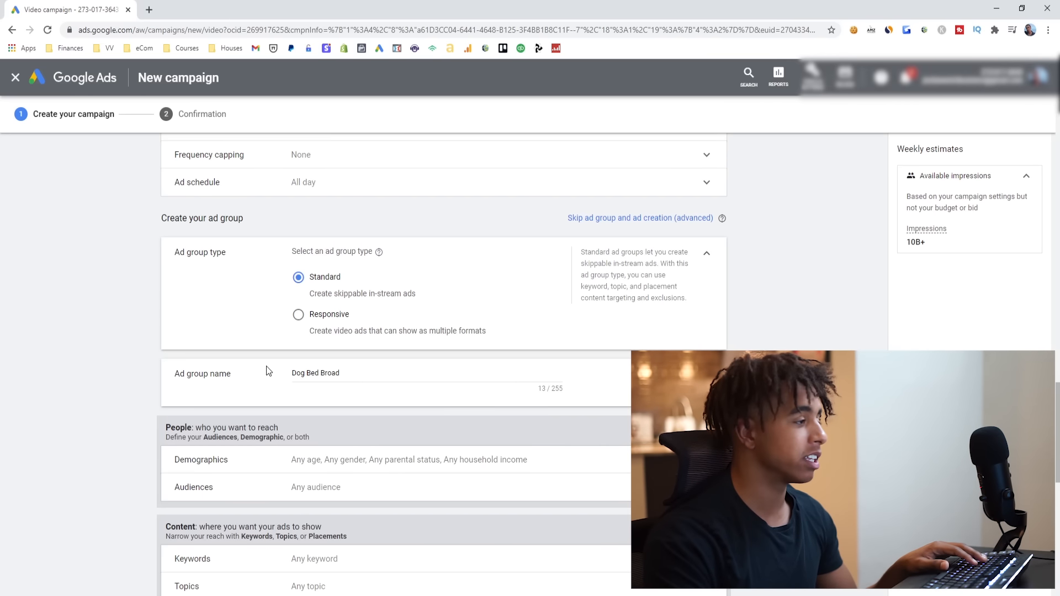
- Review the ad group's demographic targeting and audience options, and collapse both sections without changing them
scroll(266, 370, "down", 1)
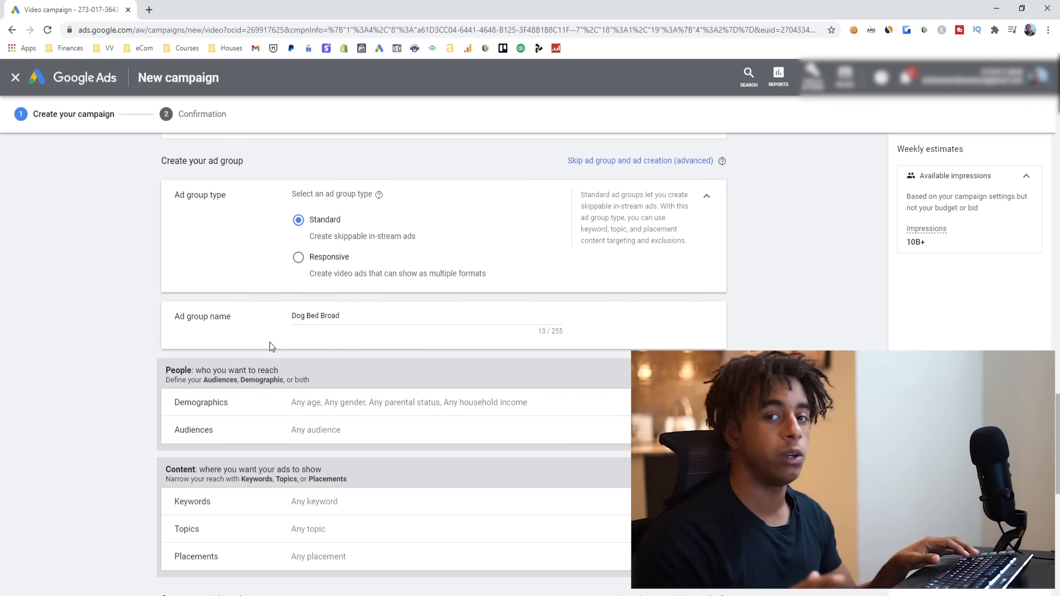
scroll(268, 364, "down", 1)
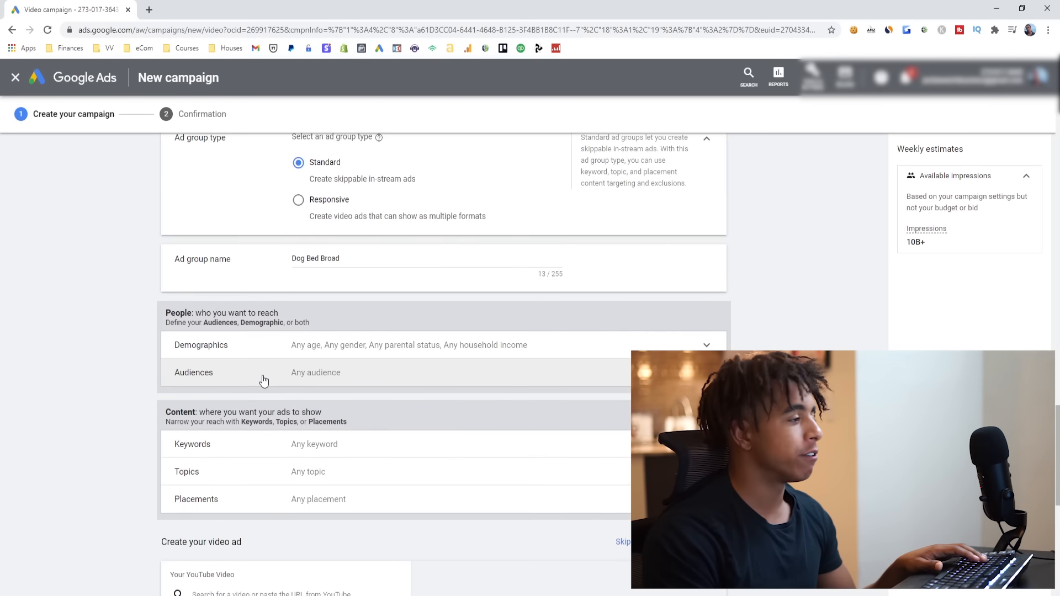
left_click(281, 356)
scroll(277, 364, "down", 1)
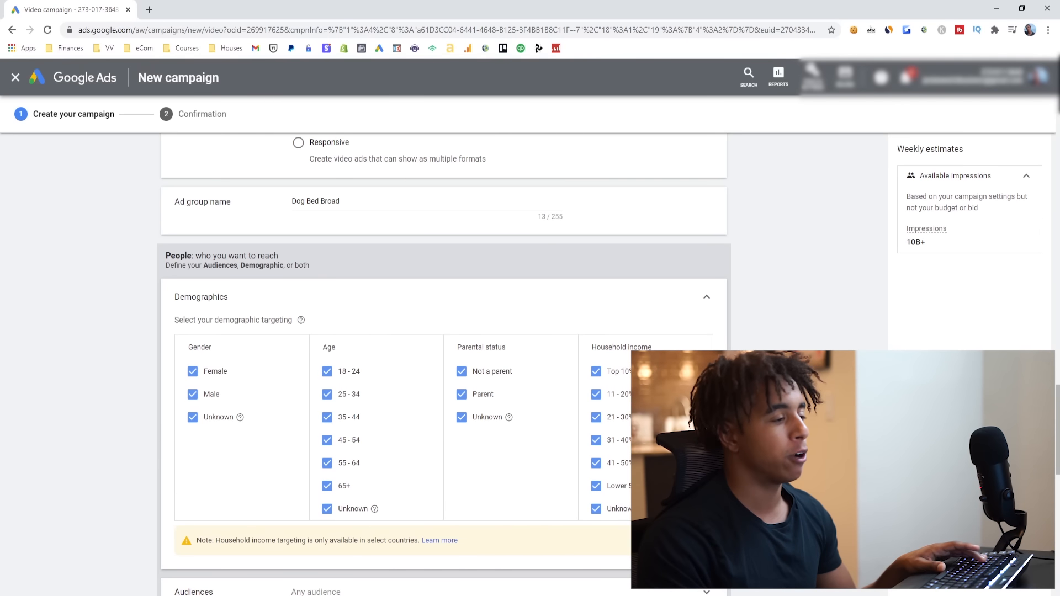
left_click(707, 303)
scroll(624, 299, "down", 1)
left_click(646, 284)
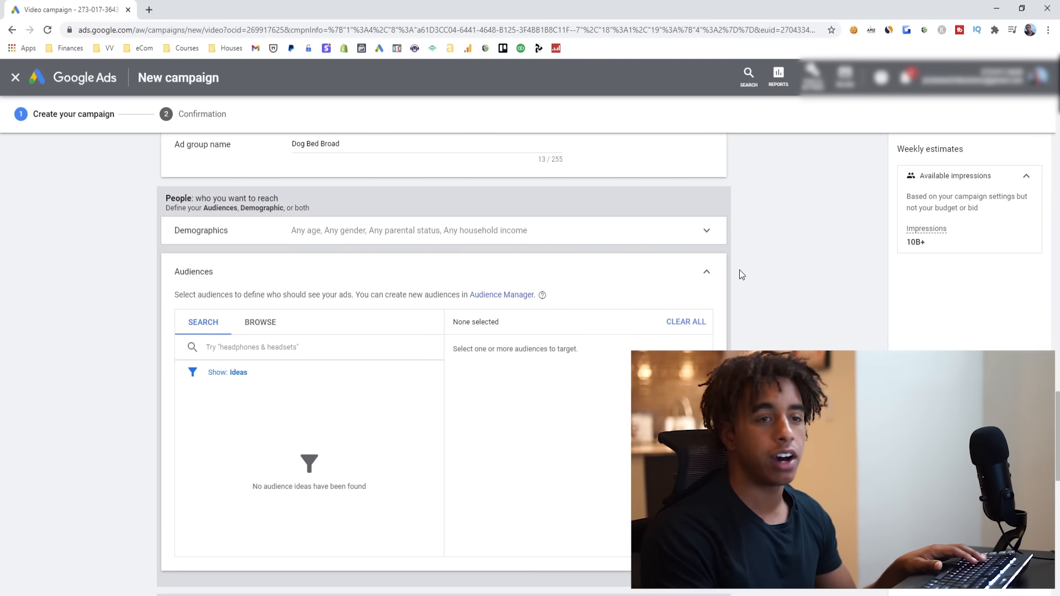
left_click(709, 272)
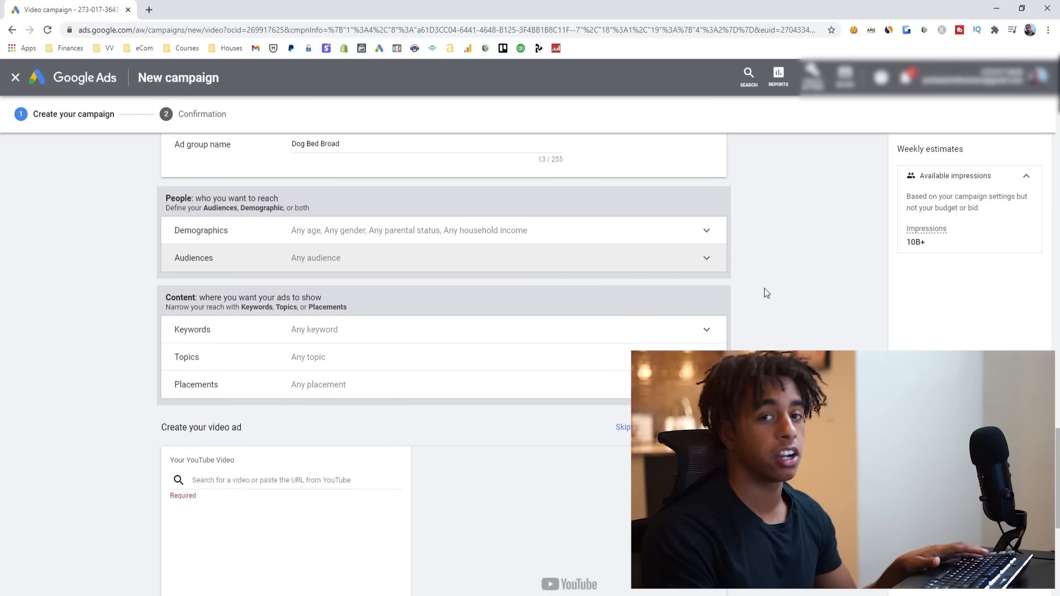
- Add the keywords dog bed, indestructible dog bed and chew-proof dog bed to the content targeting and collapse the section
left_click(428, 329)
left_click(294, 386)
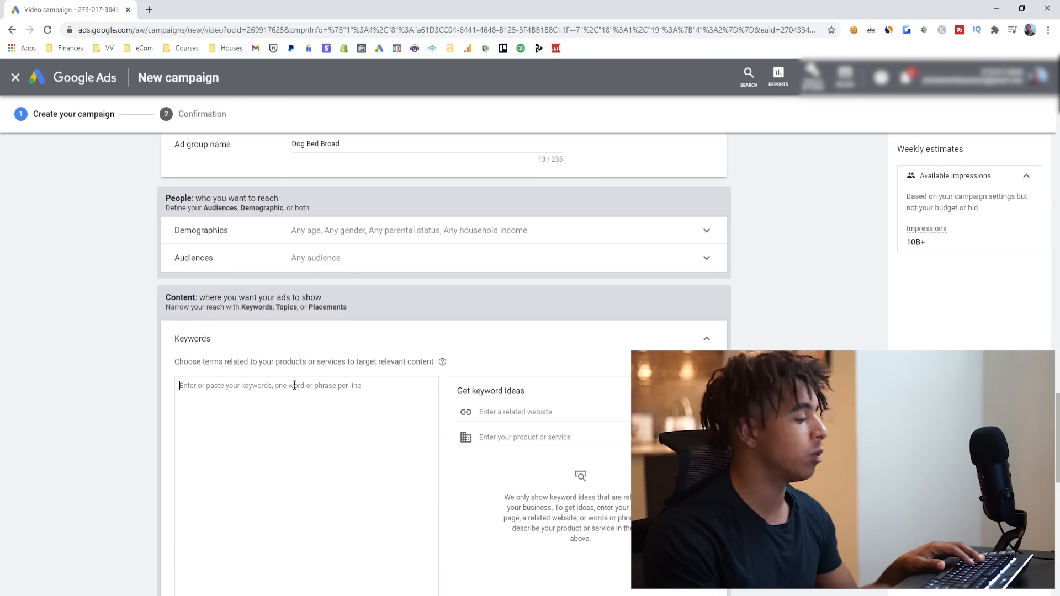
type("dog bed")
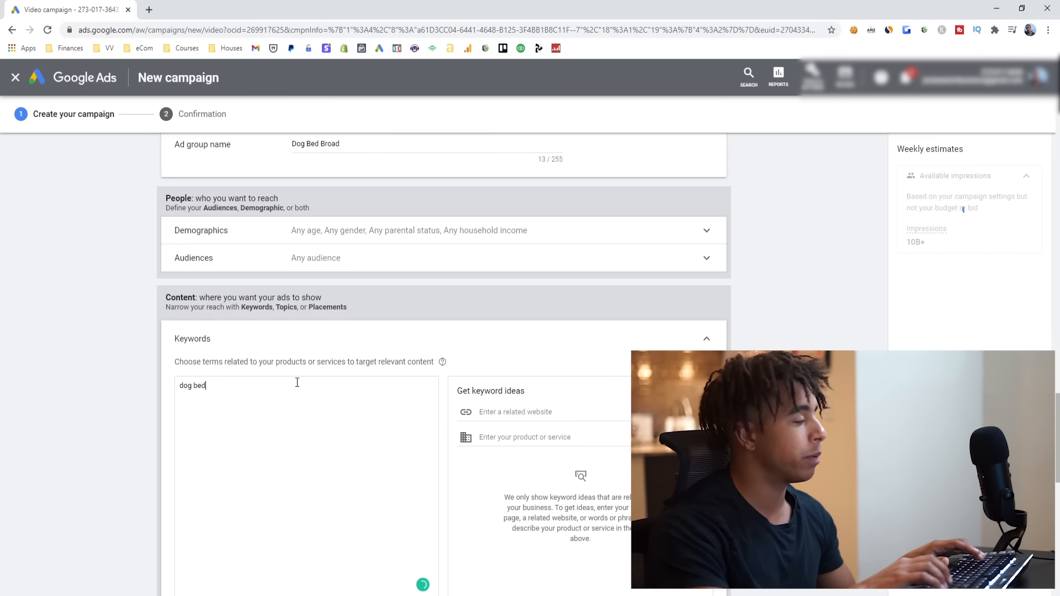
key("Return")
type("indestructible dog bed")
key("Return")
type("chew-")
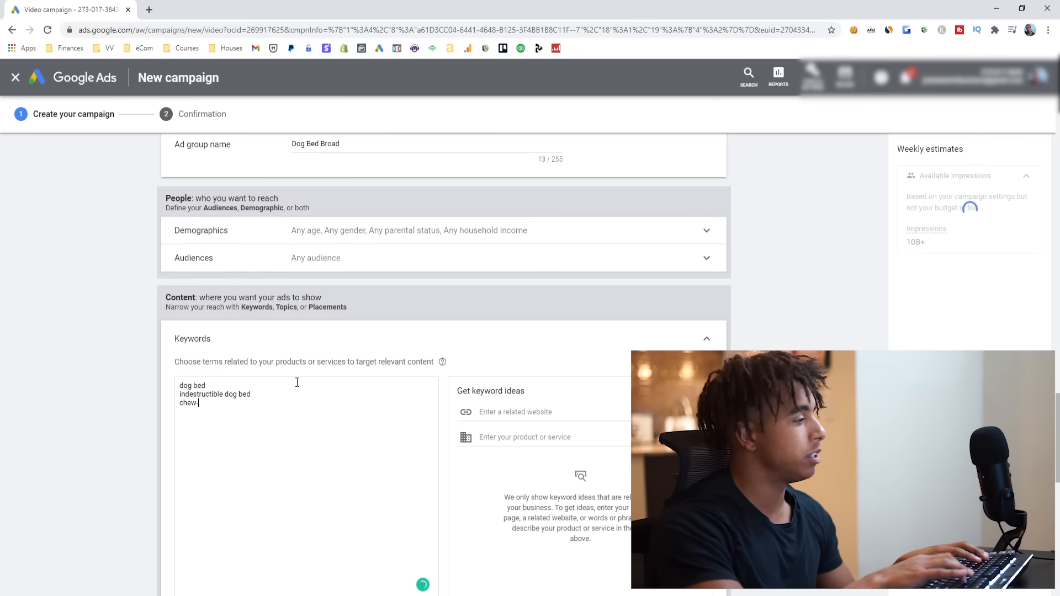
type("proof dog bed")
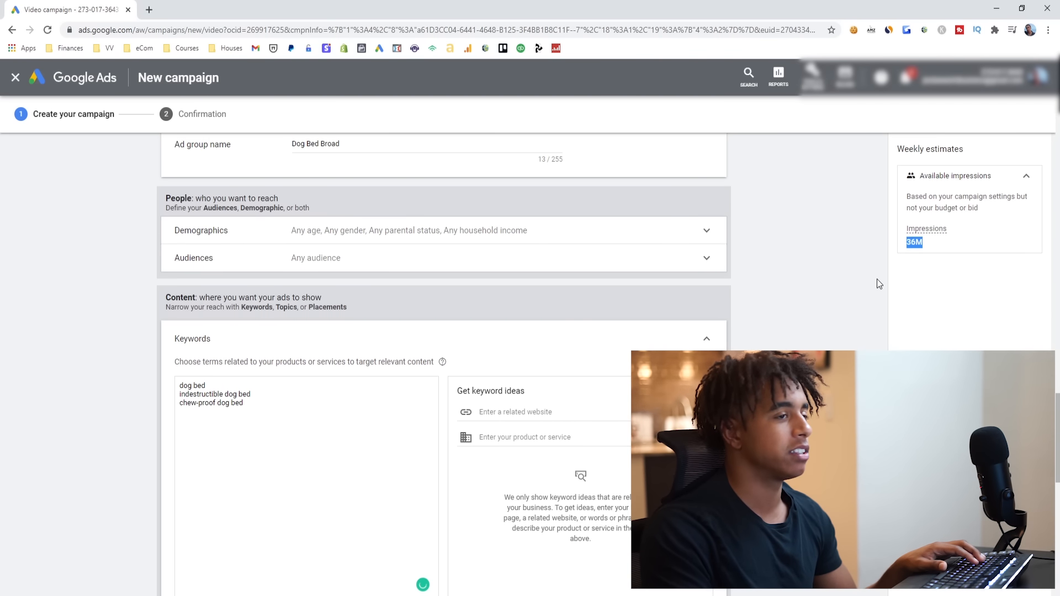
scroll(861, 278, "down", 1)
left_click(792, 281)
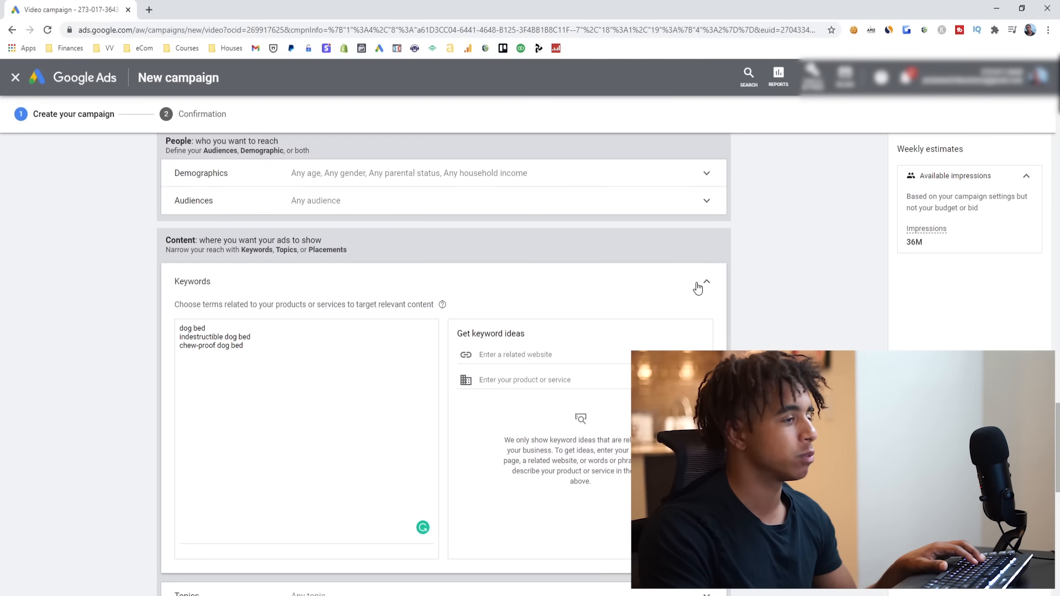
left_click(711, 287)
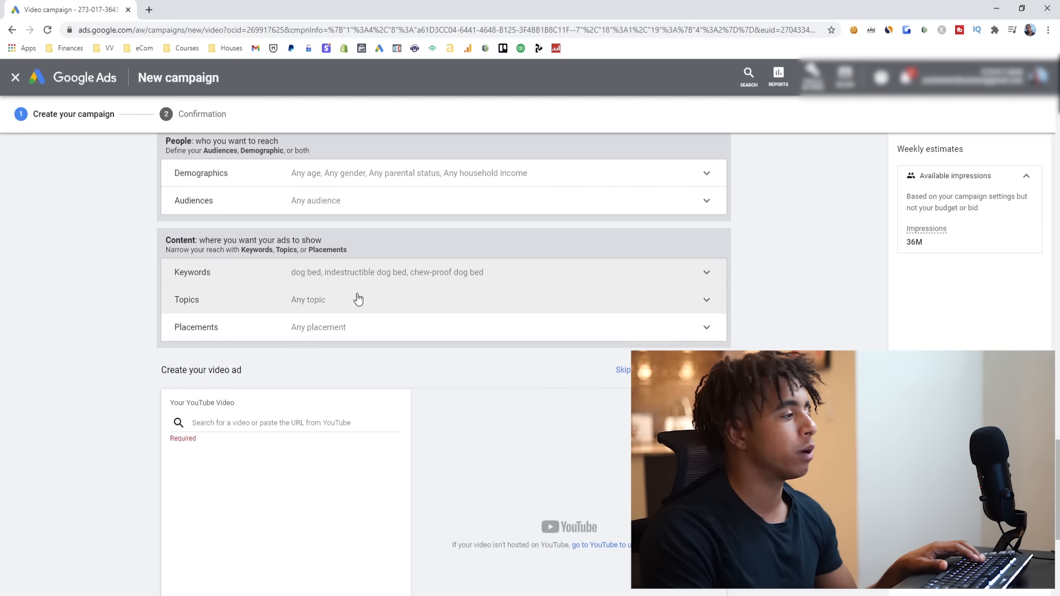
- Search the topic targeting for dog, review the pet-related topics and collapse the section without selecting any
left_click(267, 310)
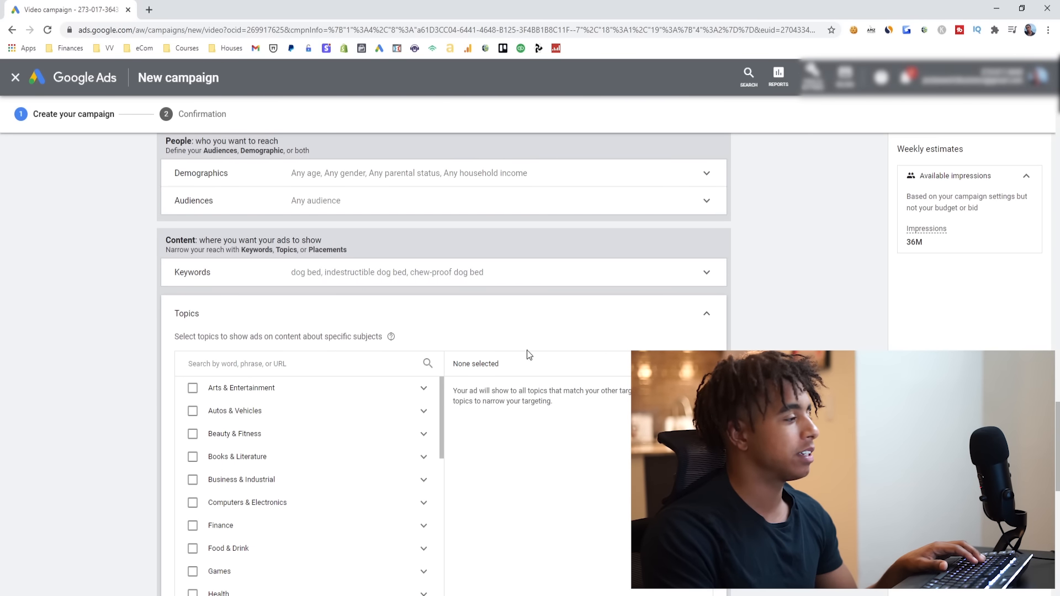
scroll(556, 366, "down", 1)
scroll(350, 379, "down", 3)
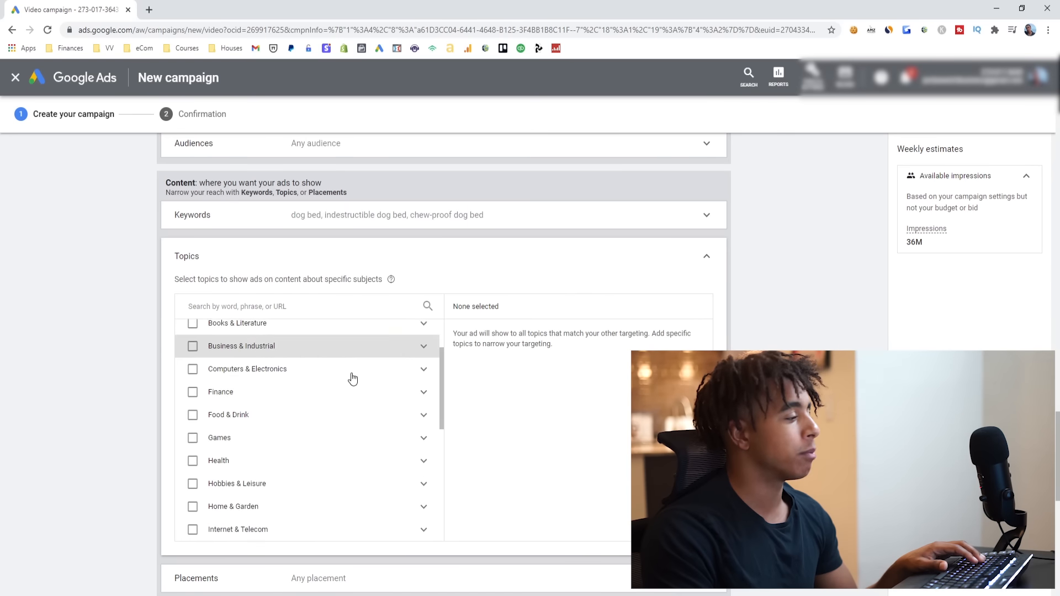
scroll(359, 400, "down", 1)
left_click(283, 305)
type("dog")
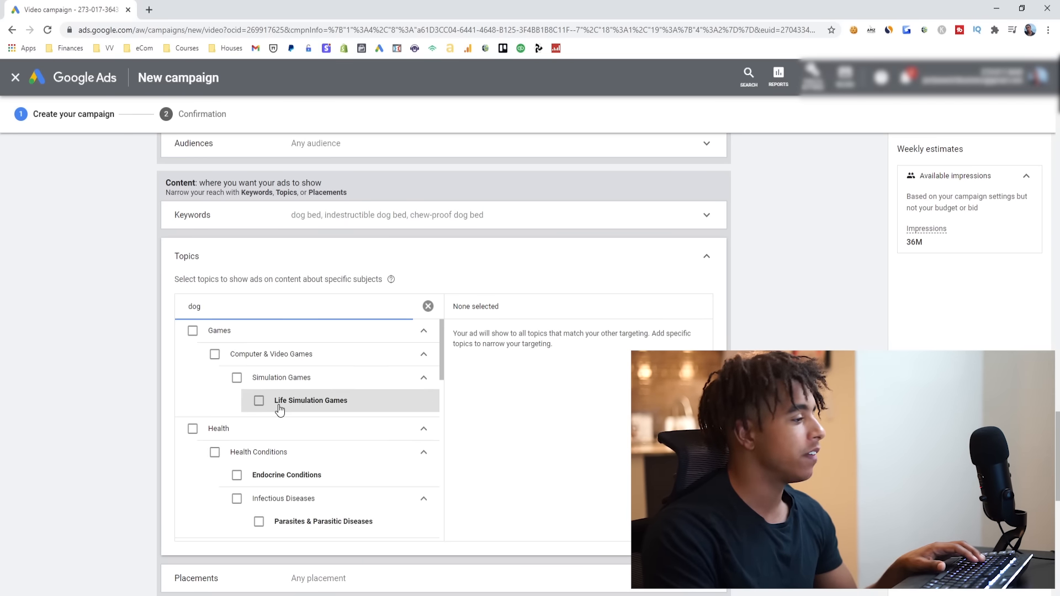
scroll(290, 406, "down", 2)
scroll(249, 409, "down", 6)
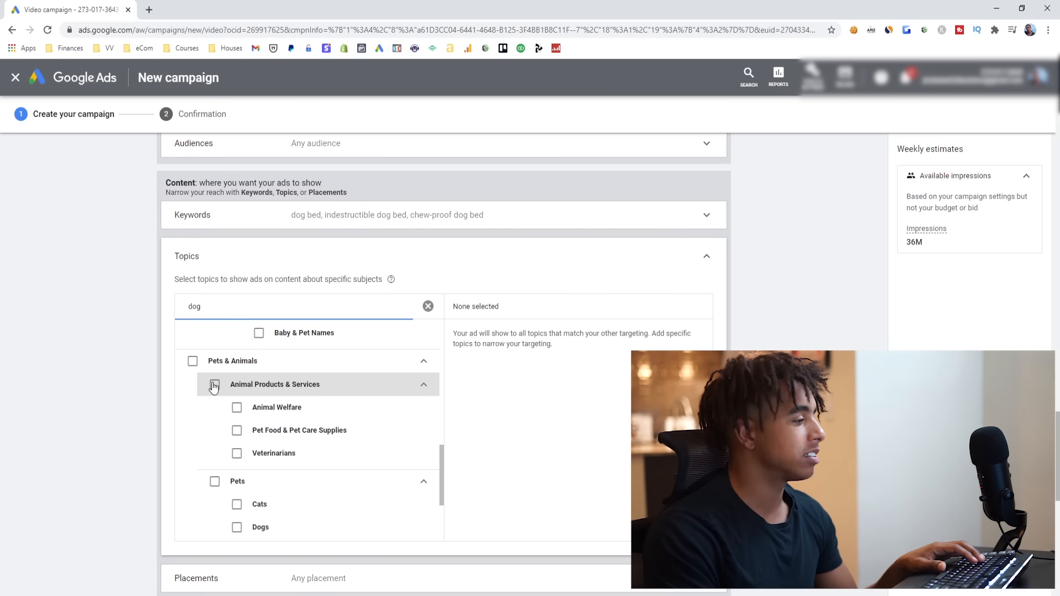
scroll(238, 482, "down", 1)
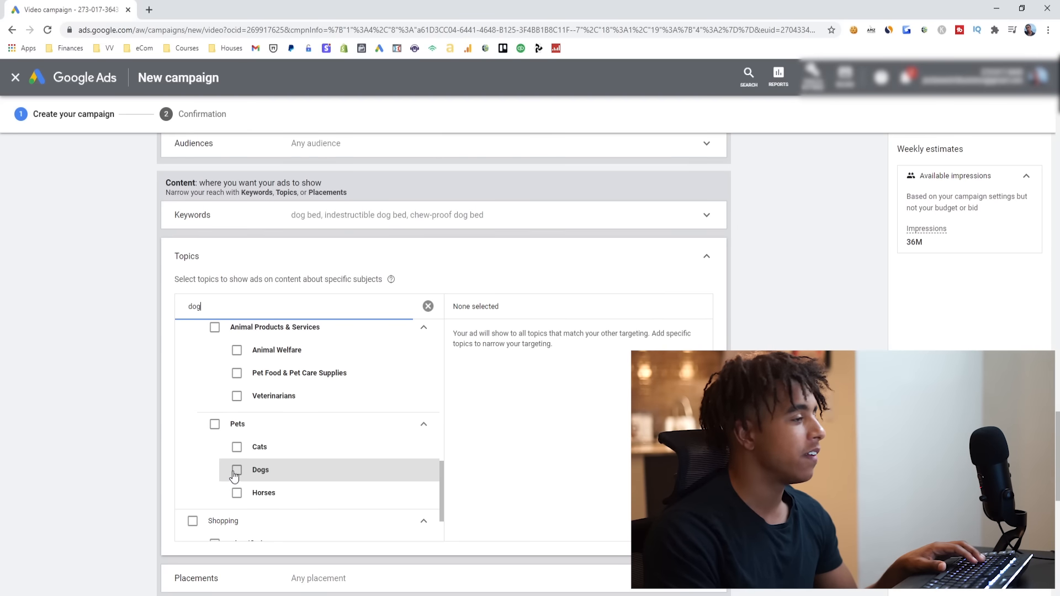
left_click(701, 261)
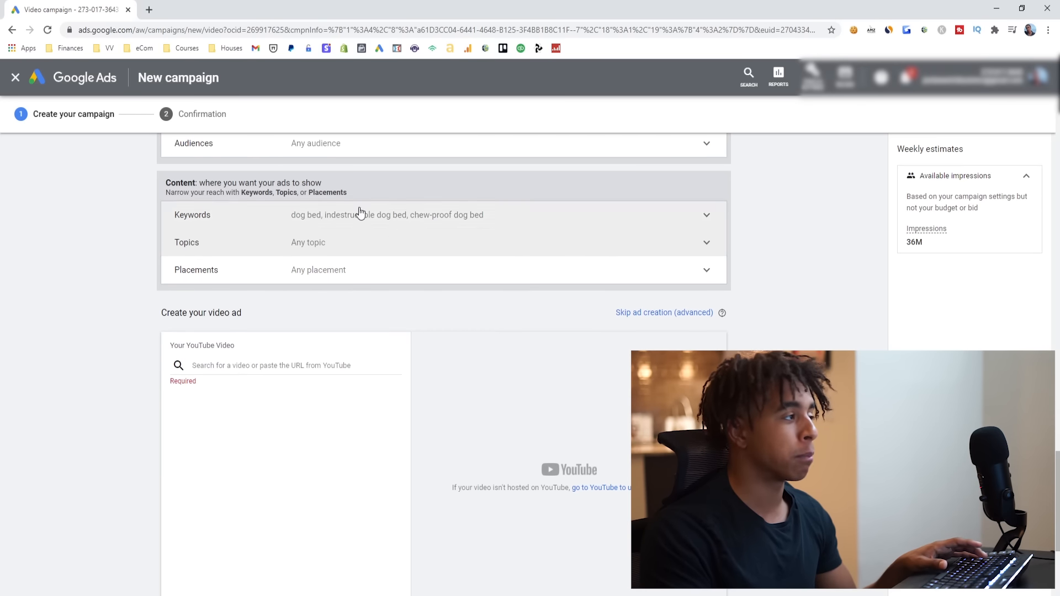
- Search the placement targeting for dog bed and open the matching YouTube videos
left_click(414, 271)
left_click(417, 285)
left_click(416, 281)
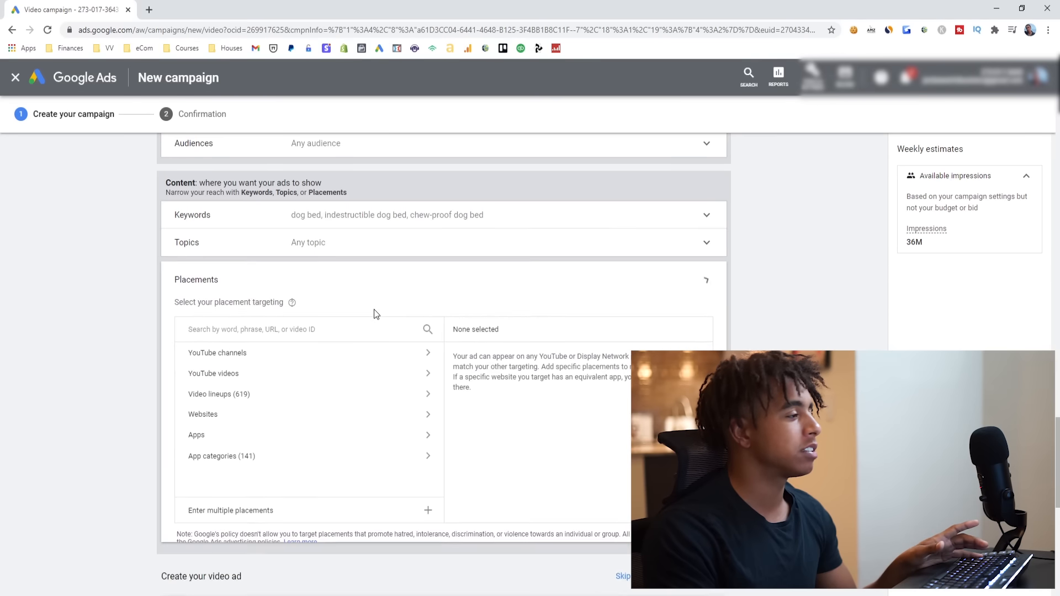
left_click(313, 334)
type("dog bed")
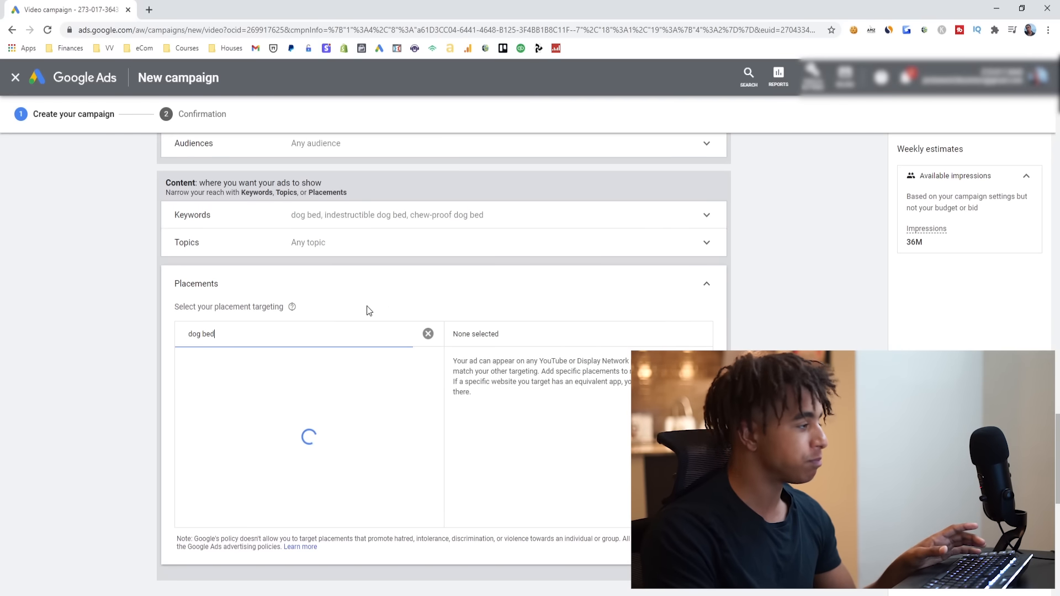
left_click(303, 379)
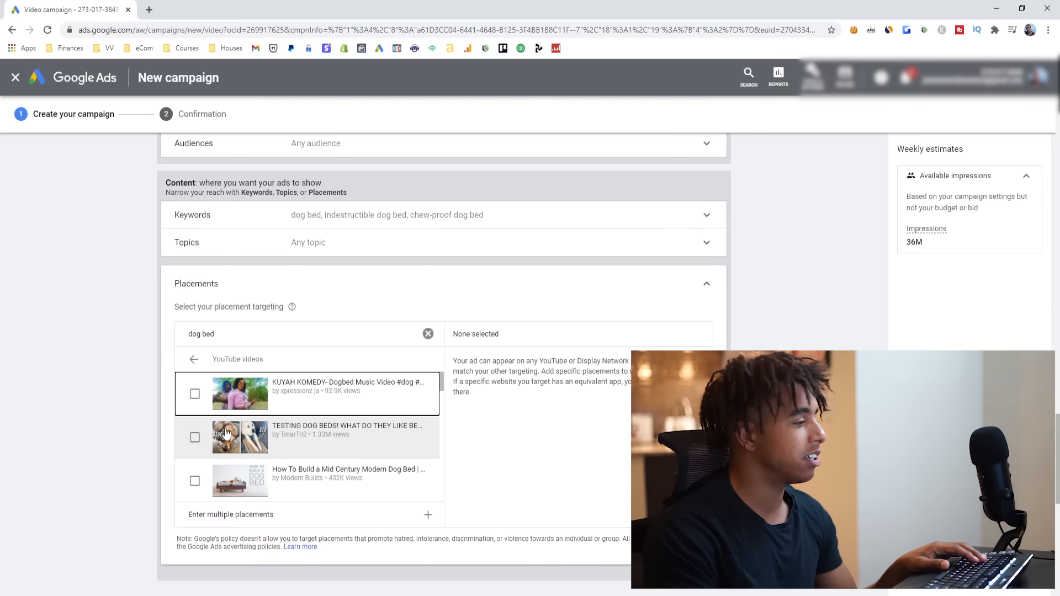
- Select the mid century modern dog bed, DIY easy dog bed and TESTING DOG BEDS! videos as placements
scroll(225, 434, "down", 3)
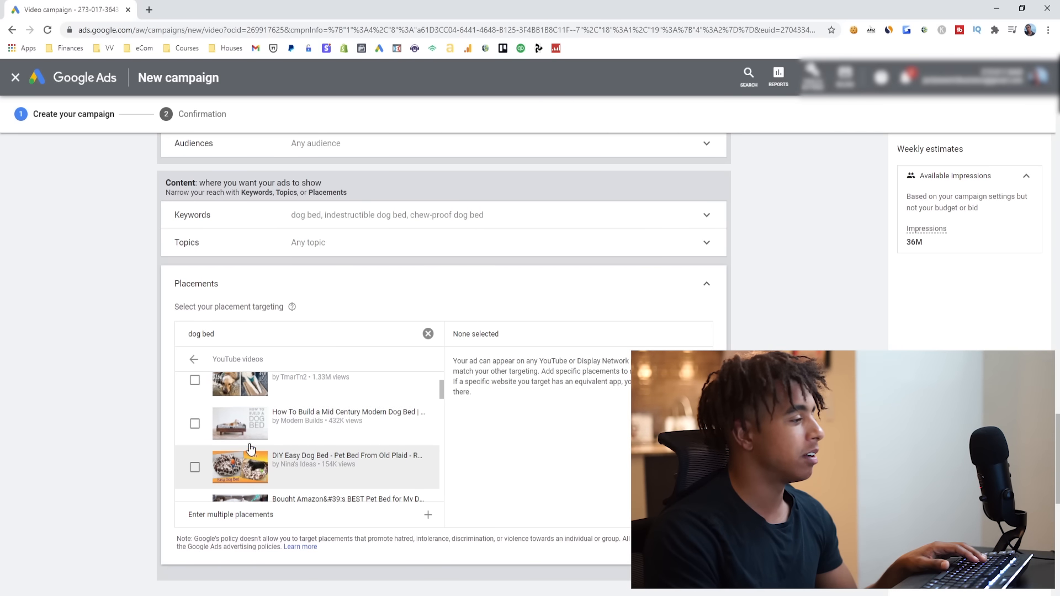
scroll(265, 425, "down", 1)
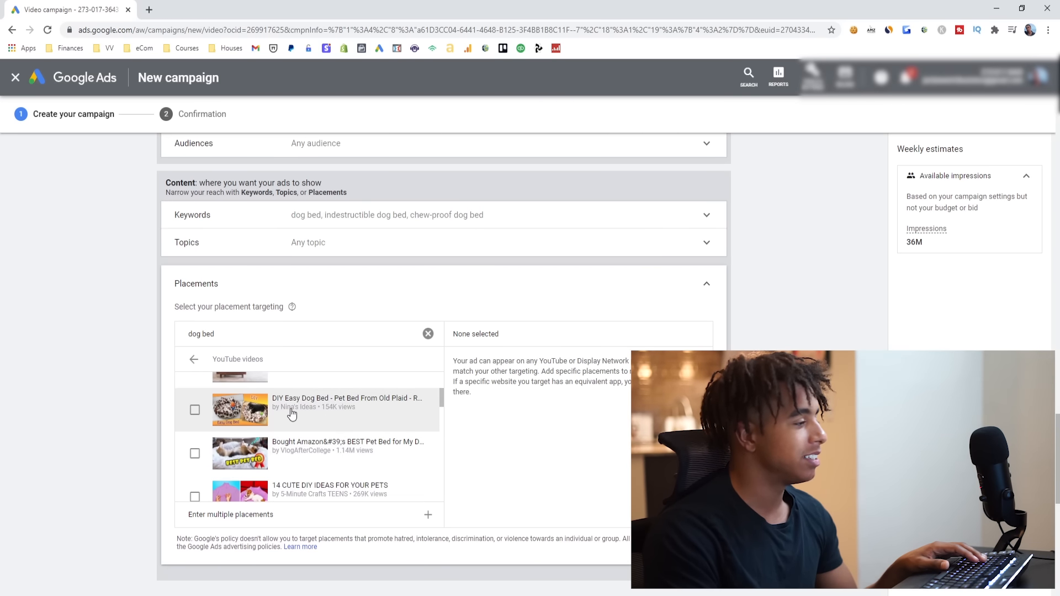
scroll(265, 420, "down", 1)
scroll(190, 425, "up", 2)
left_click(195, 424)
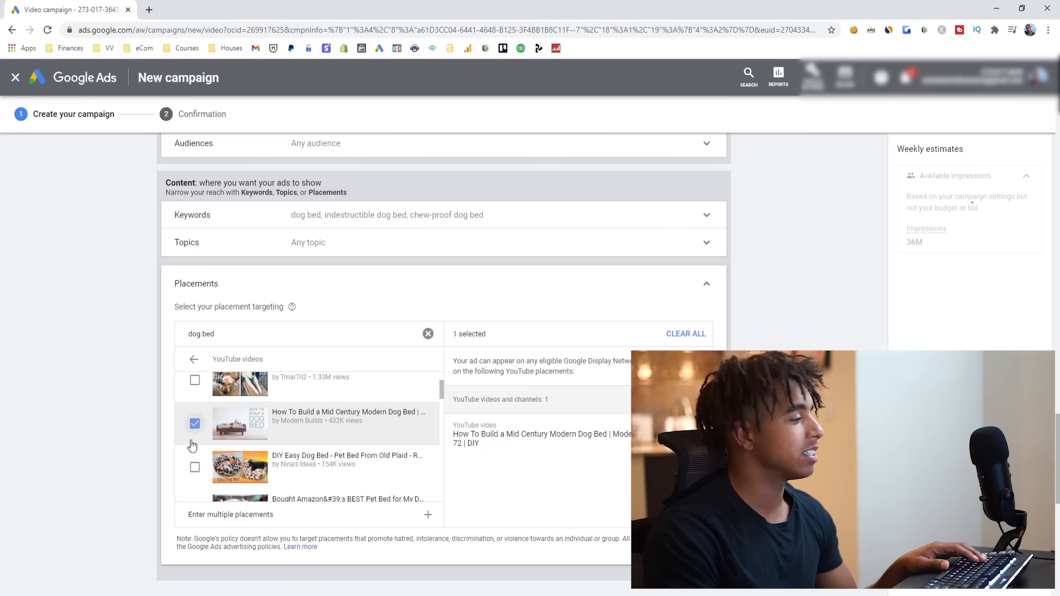
left_click(195, 466)
scroll(197, 453, "up", 1)
left_click(195, 437)
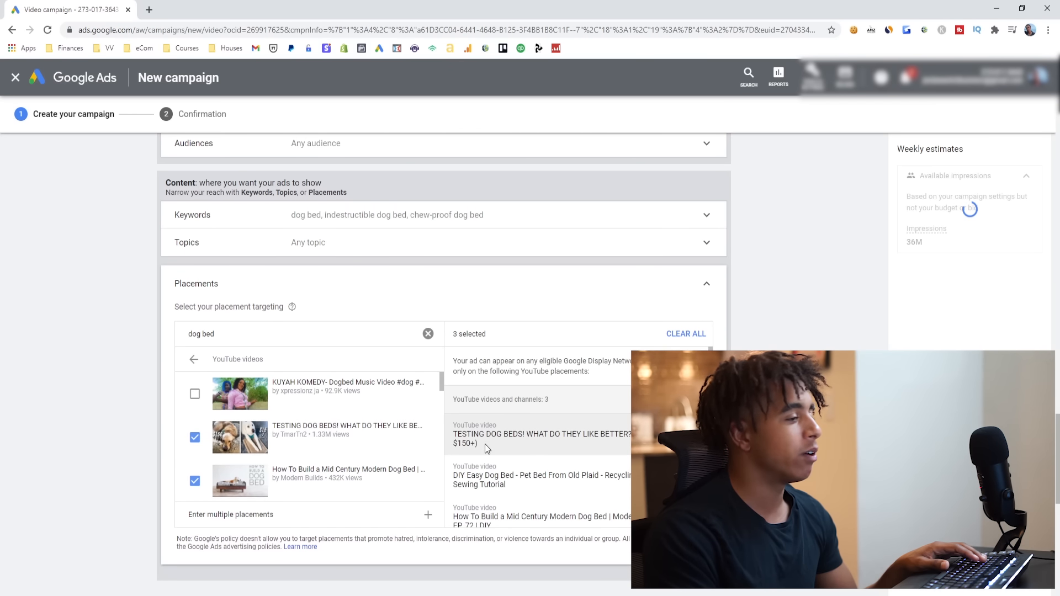
- Remove the three selected YouTube videos from the placement targeting
left_click(698, 435)
left_click(698, 434)
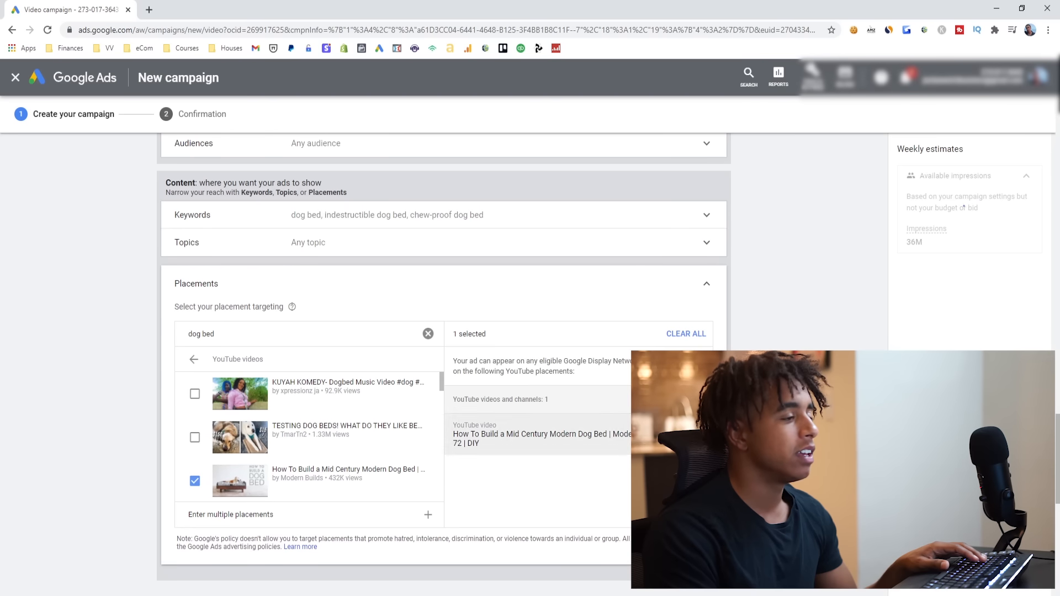
left_click(698, 434)
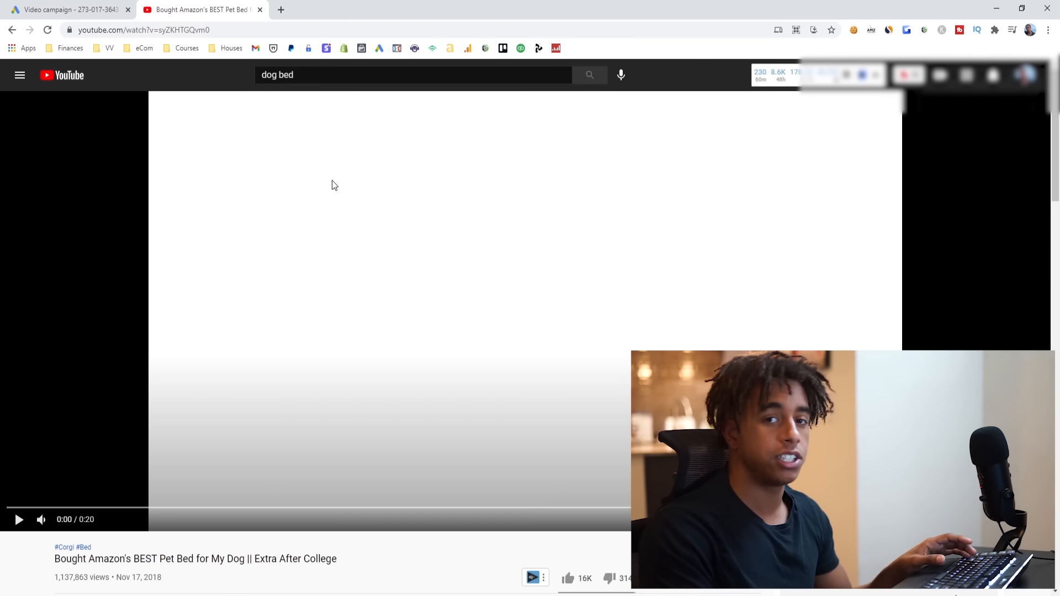
- Copy the web address of the Bought Amazon's BEST Pet Bed YouTube video and add it as the campaign's video ad
left_click(249, 31)
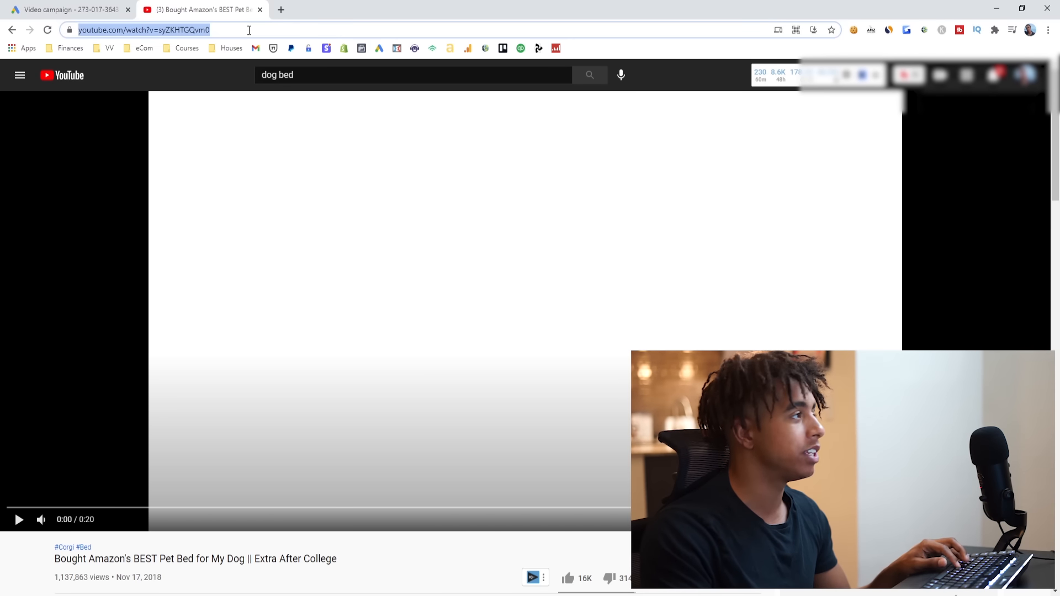
scroll(369, 387, "down", 1)
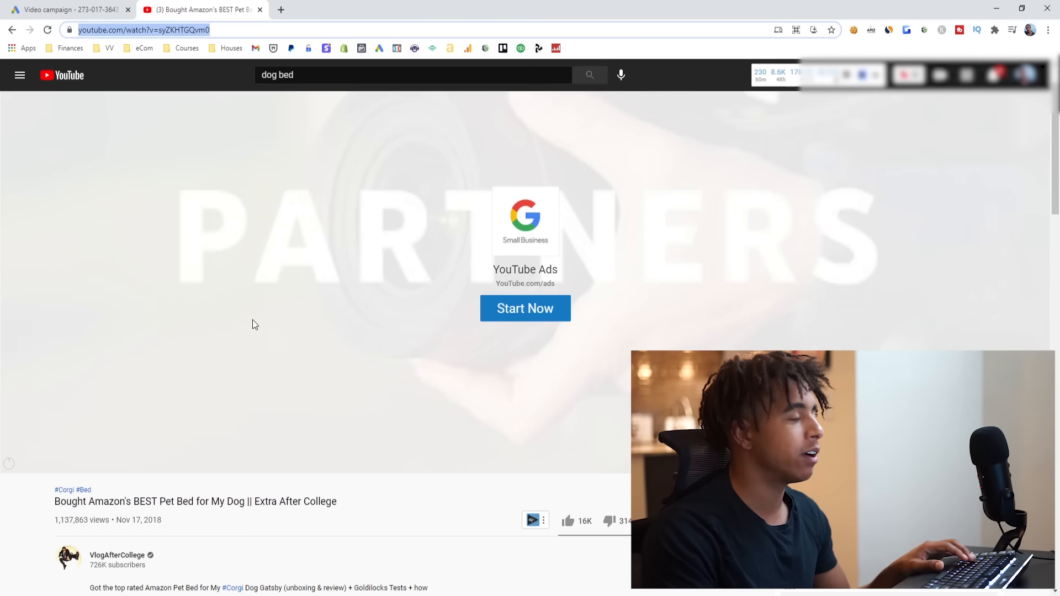
left_click(69, 10)
left_click(275, 309)
key("ctrl+v")
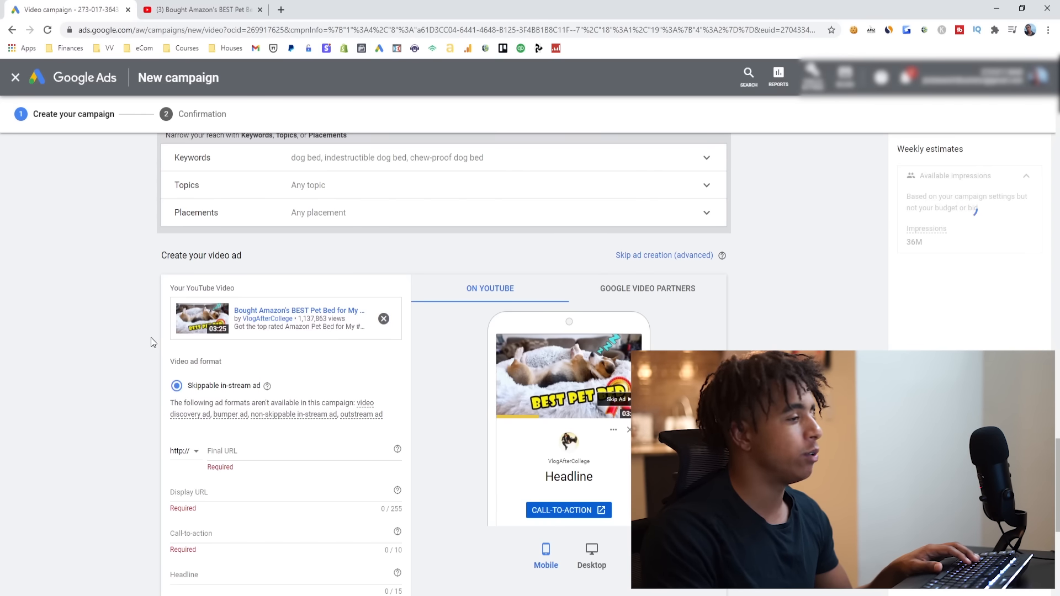
- Set the video ad's final URL to dogbed.com and its call-to-action to Shop Now
scroll(158, 340, "down", 1)
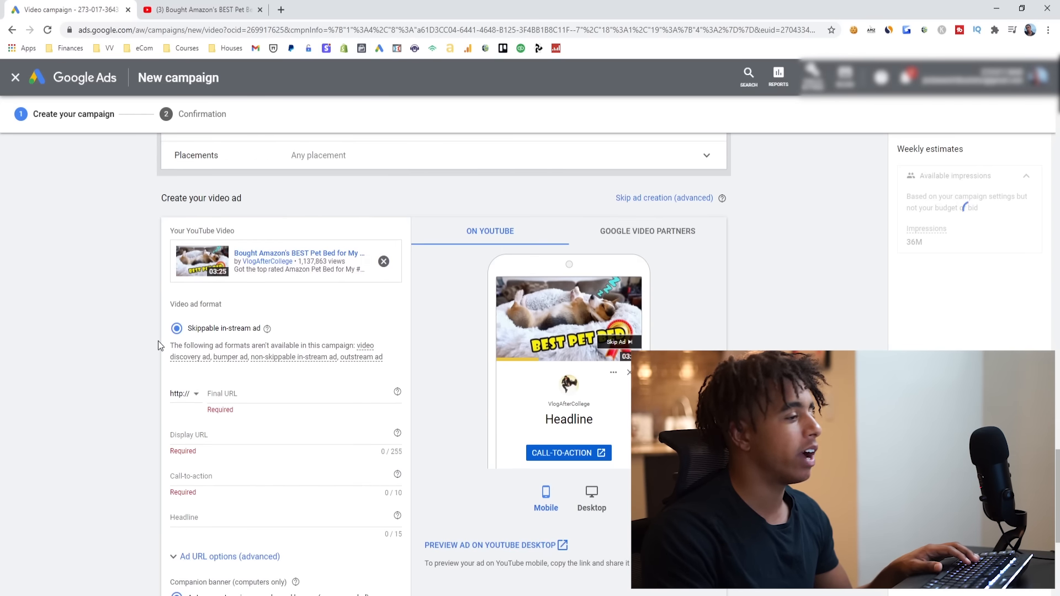
left_click(233, 393)
type("dogbed.com")
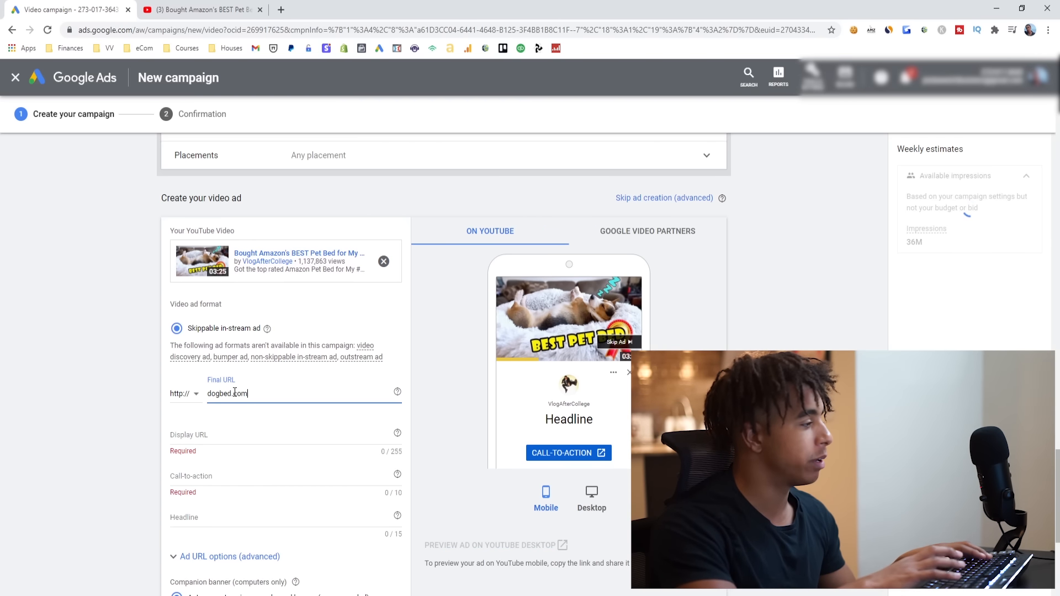
key("Tab")
scroll(219, 365, "down", 2)
left_click(220, 360)
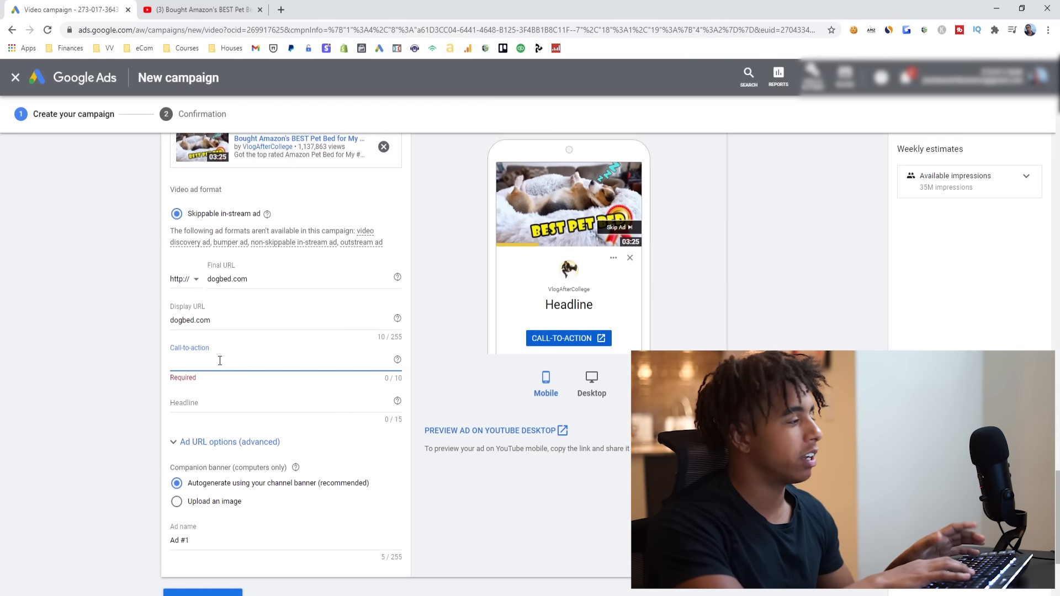
type("Shop Now")
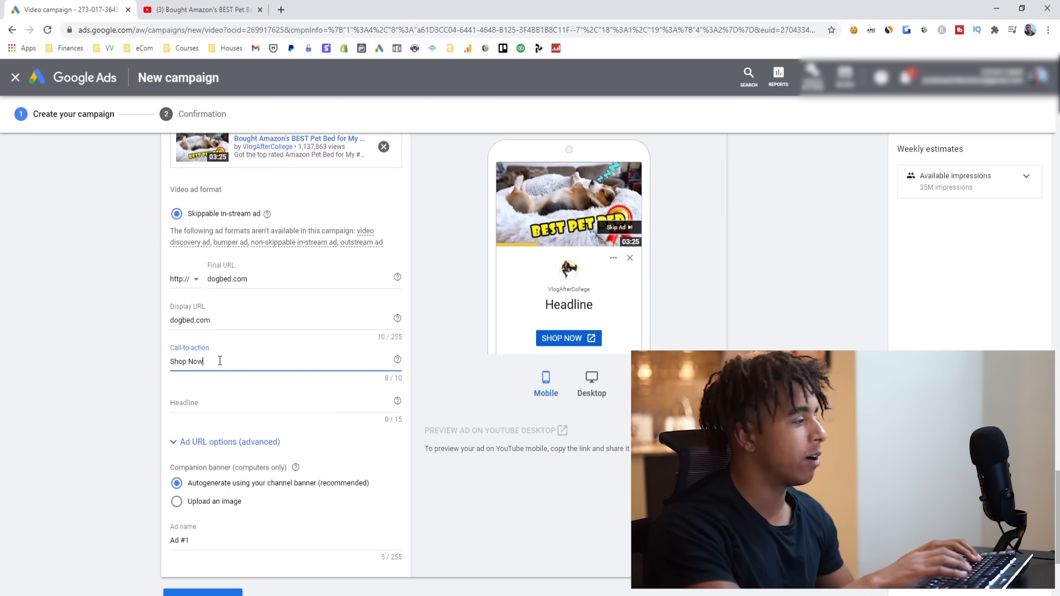
- Enter #1 Dog Bed as the video ad's headline
left_click(237, 405)
type("#")
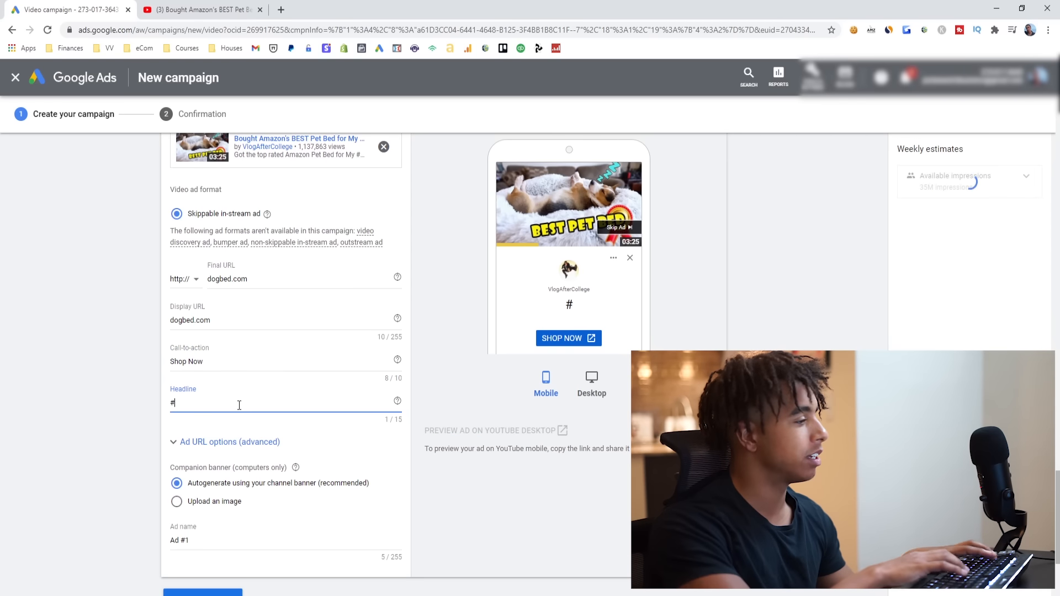
type("1 Bo")
key("BackSpace")
key("BackSpace")
type("dO")
key("BackSpace")
key("BackSpace")
type("Do")
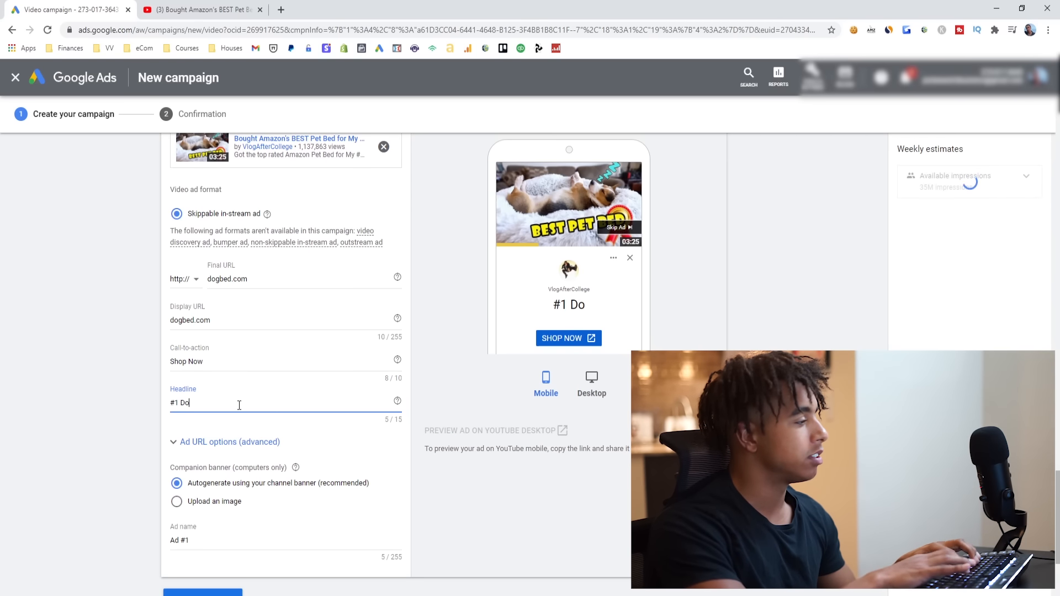
type("g Bed")
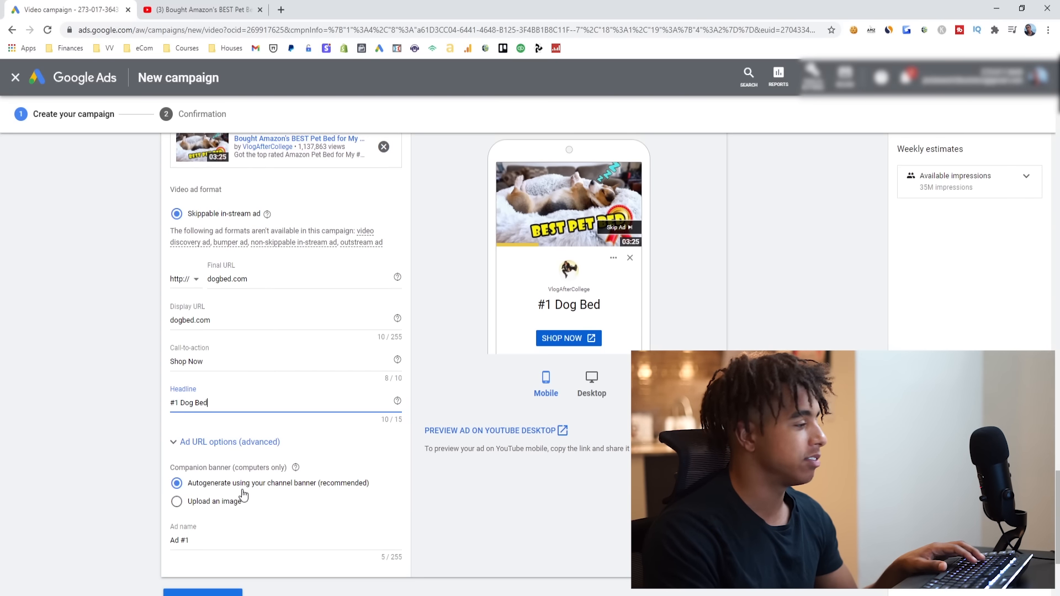
- Check the remaining ad settings, including the ad name, and create the campaign
scroll(221, 491, "down", 1)
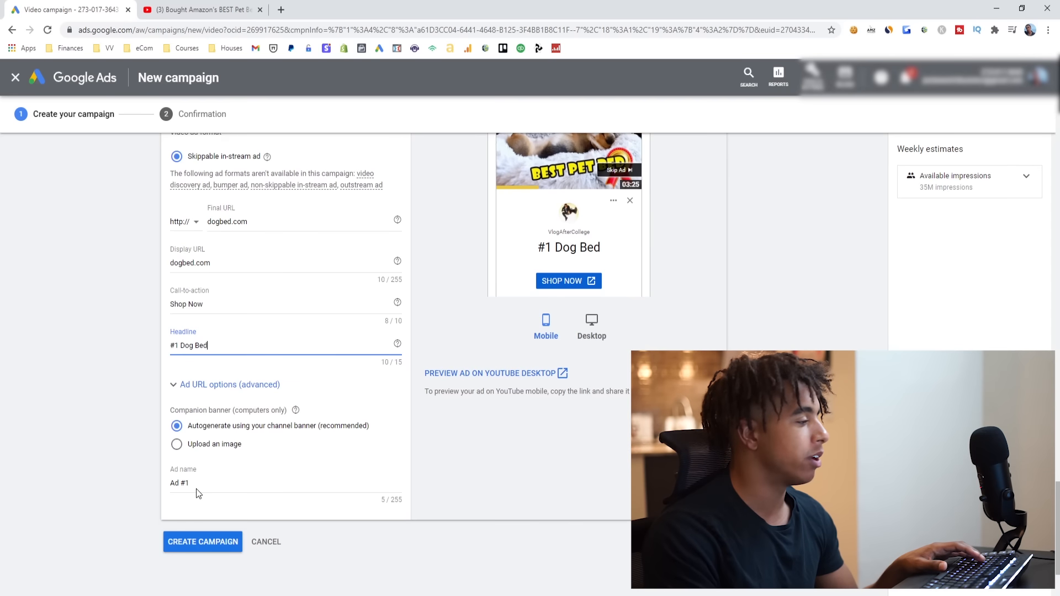
left_click_drag(212, 485, 134, 488)
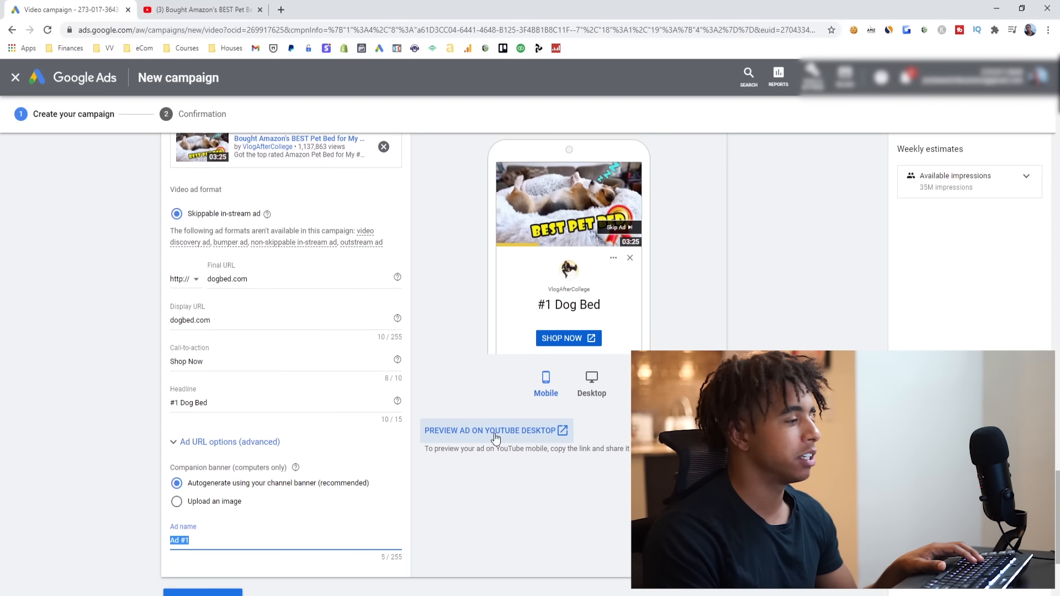
scroll(515, 454, "down", 1)
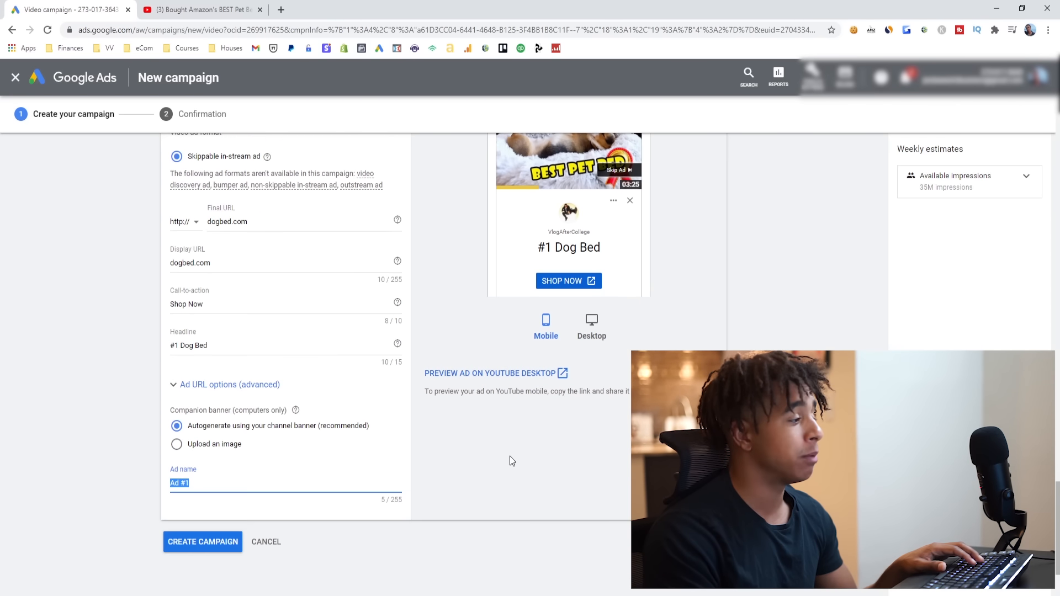
left_click(215, 547)
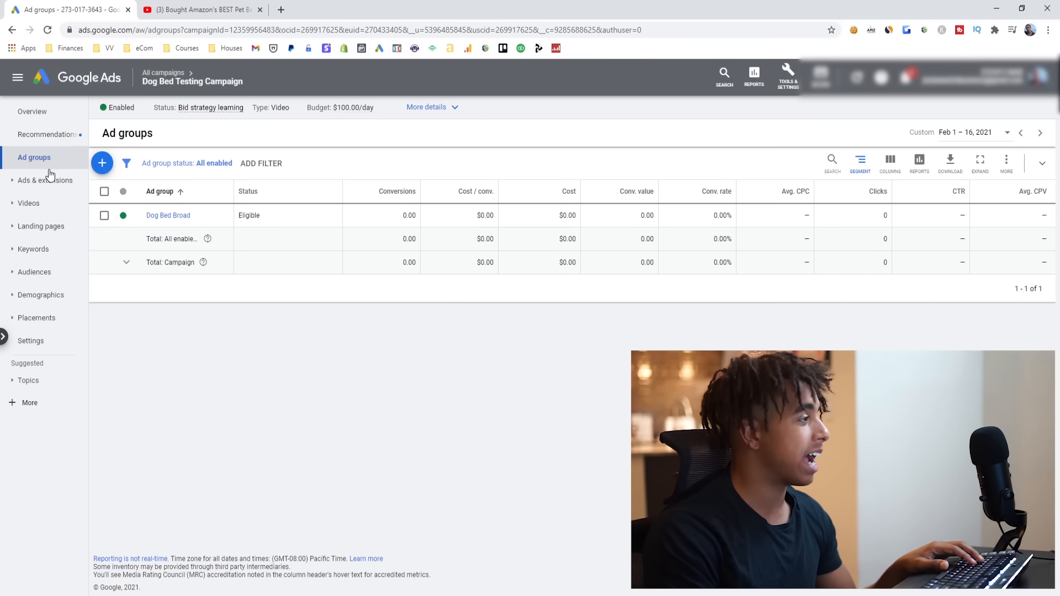
- Open the Dog Bed Broad ad group and review its display/video keywords
left_click(170, 216)
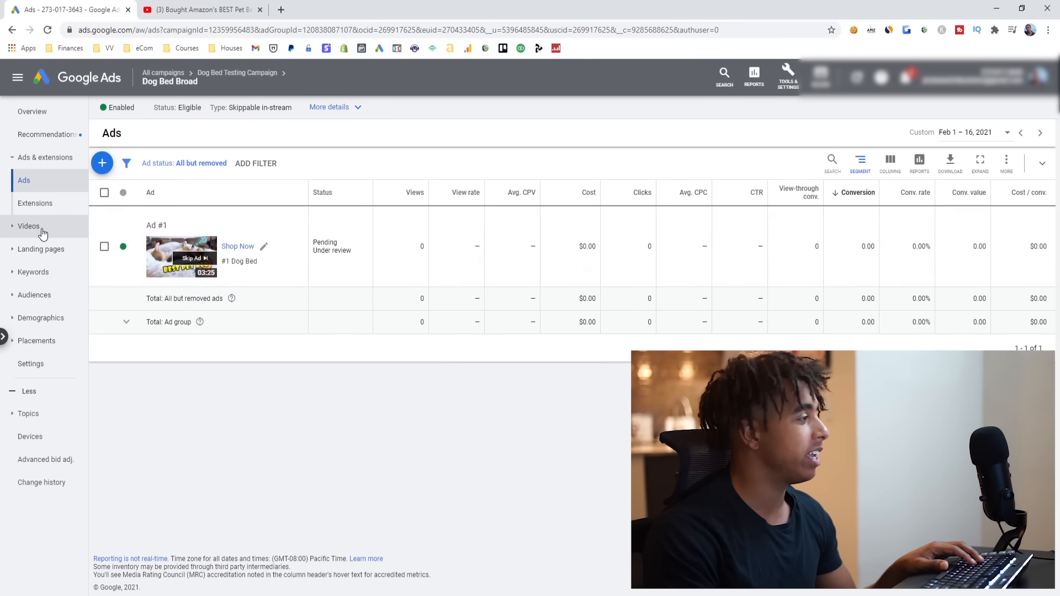
left_click(42, 272)
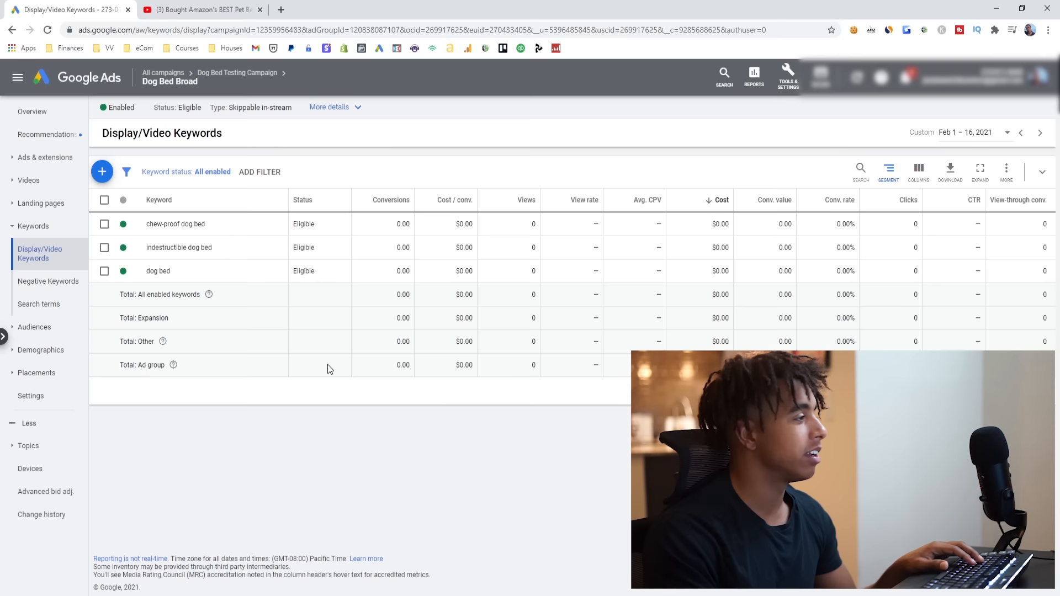
- Copy Ad #1 from the Dog Bed Broad ad group's ads
left_click(47, 157)
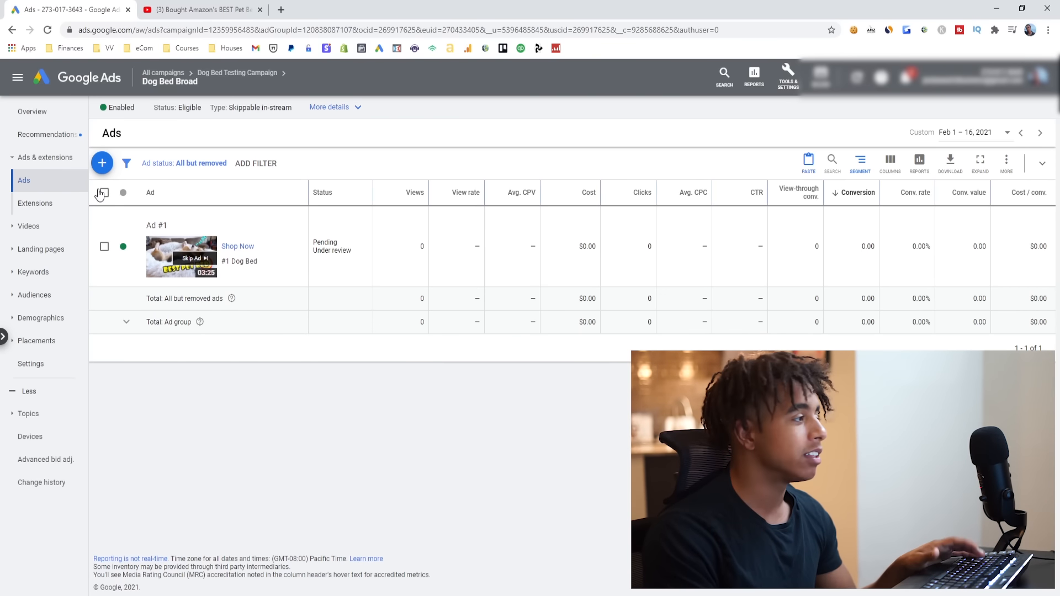
left_click(104, 246)
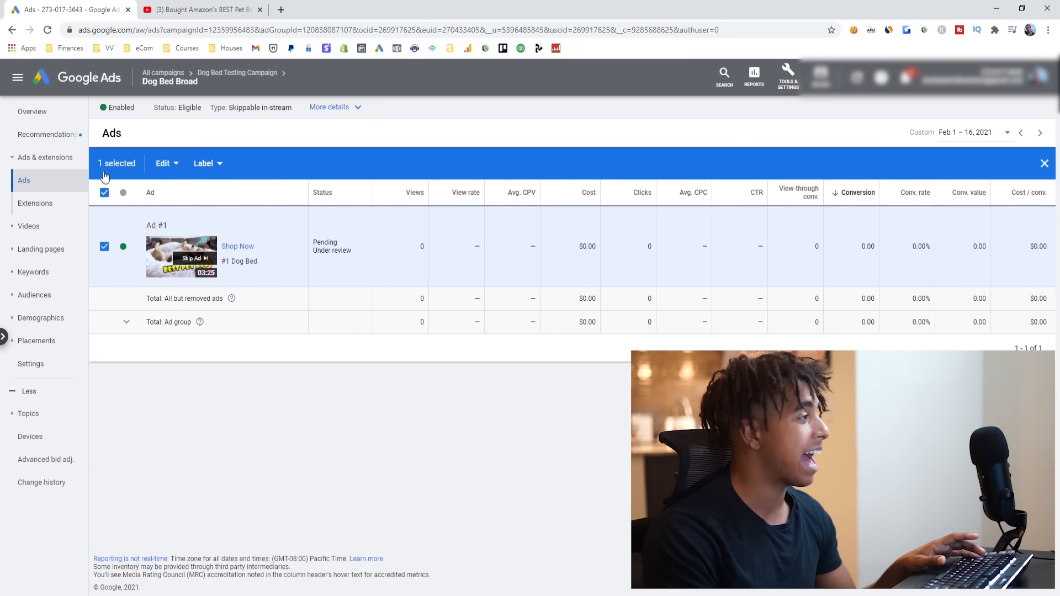
left_click(165, 164)
left_click(125, 192)
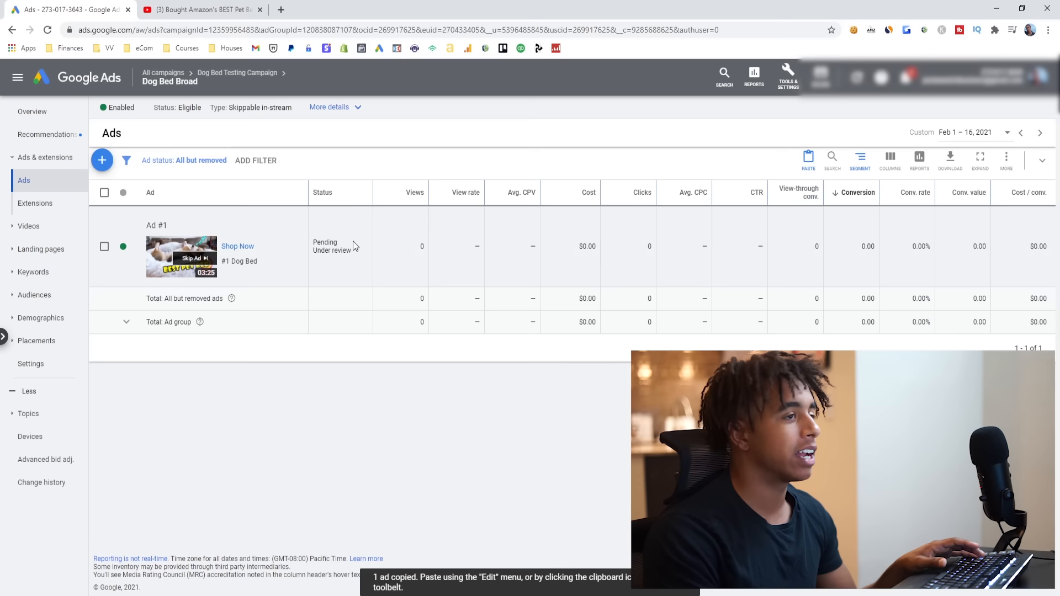